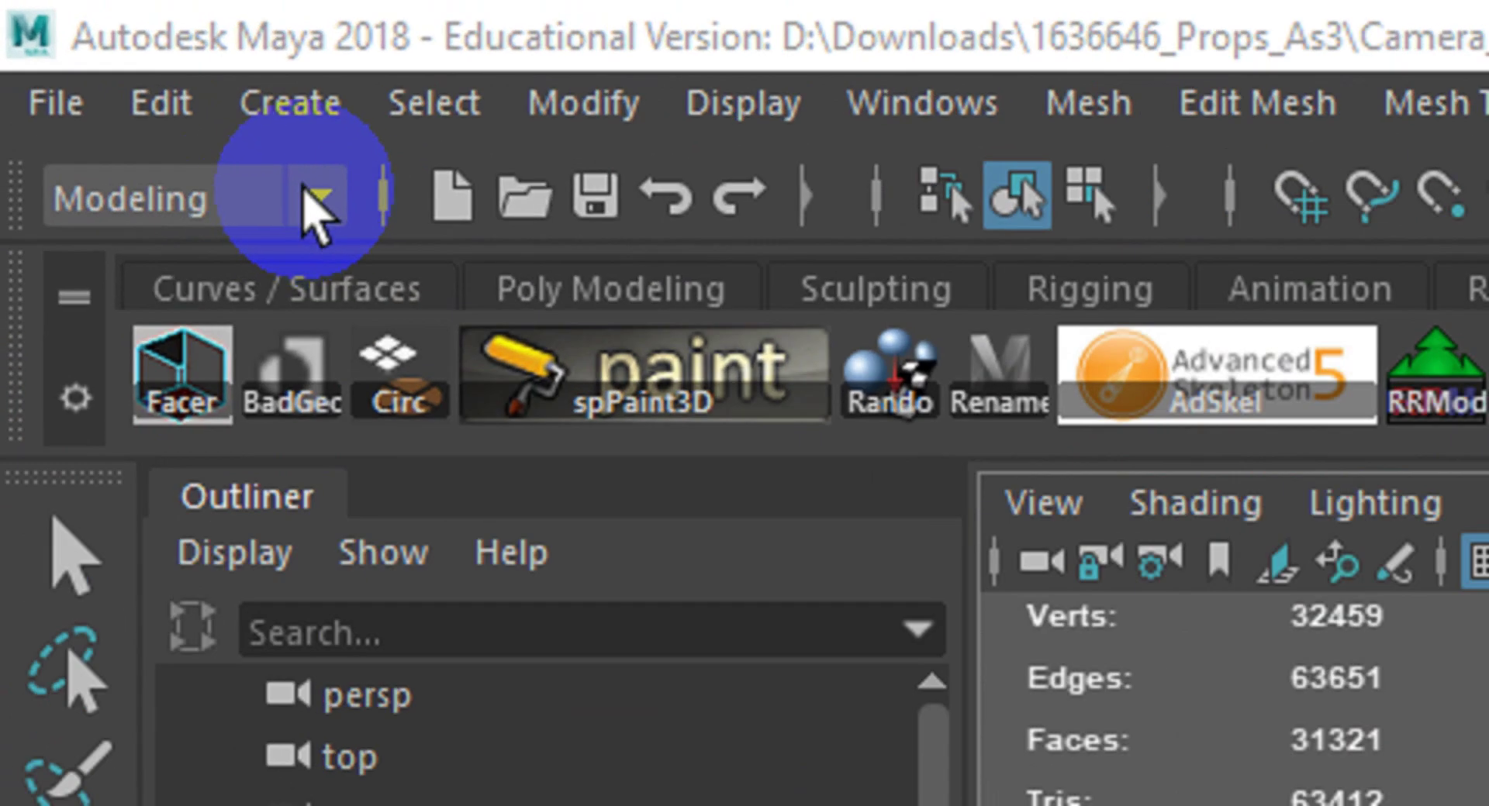
Step: Switch to the Rendering menu set and open Transfer Maps for the selected Yashica_LP mesh
click(306, 194)
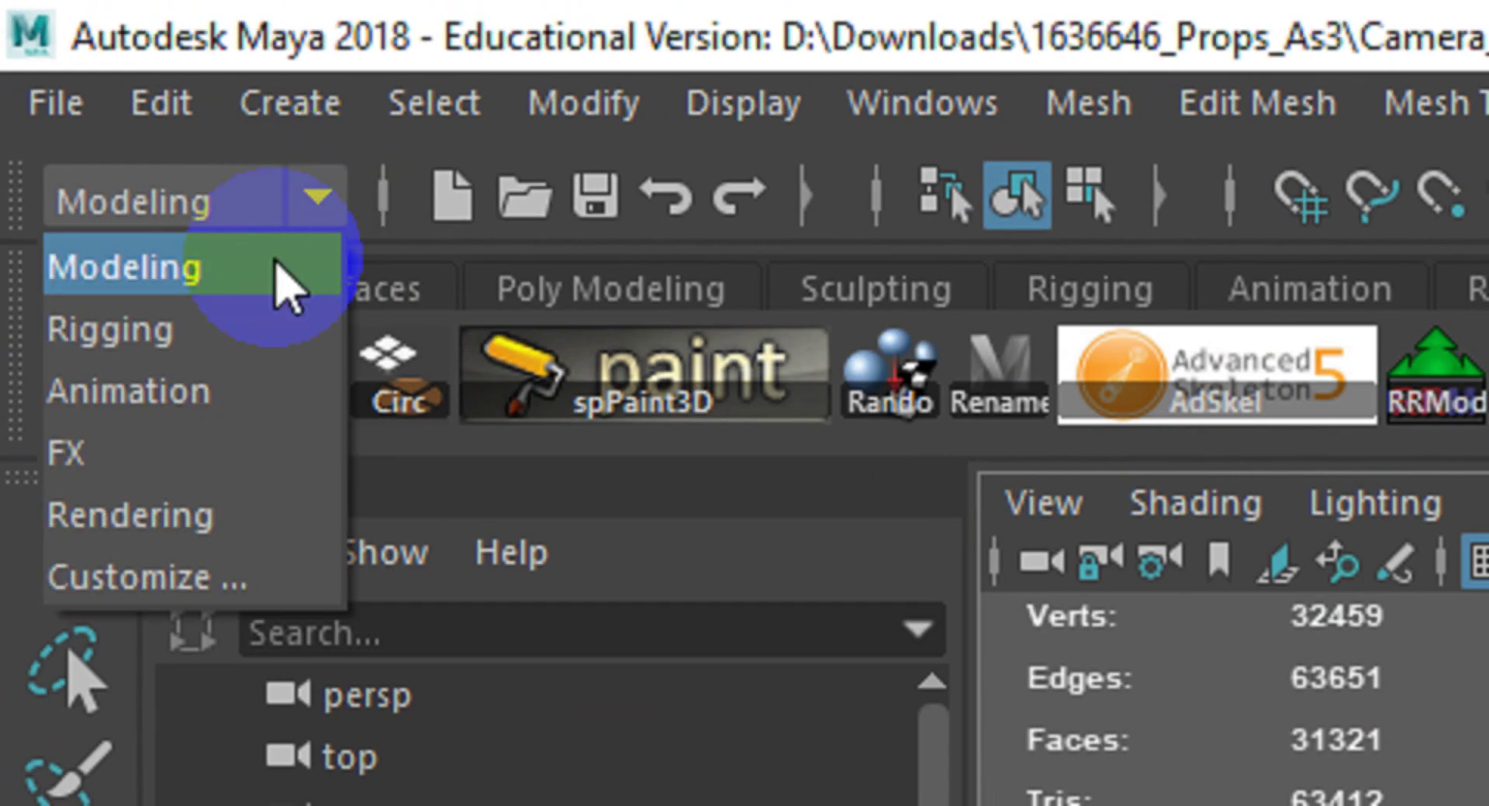
click(223, 517)
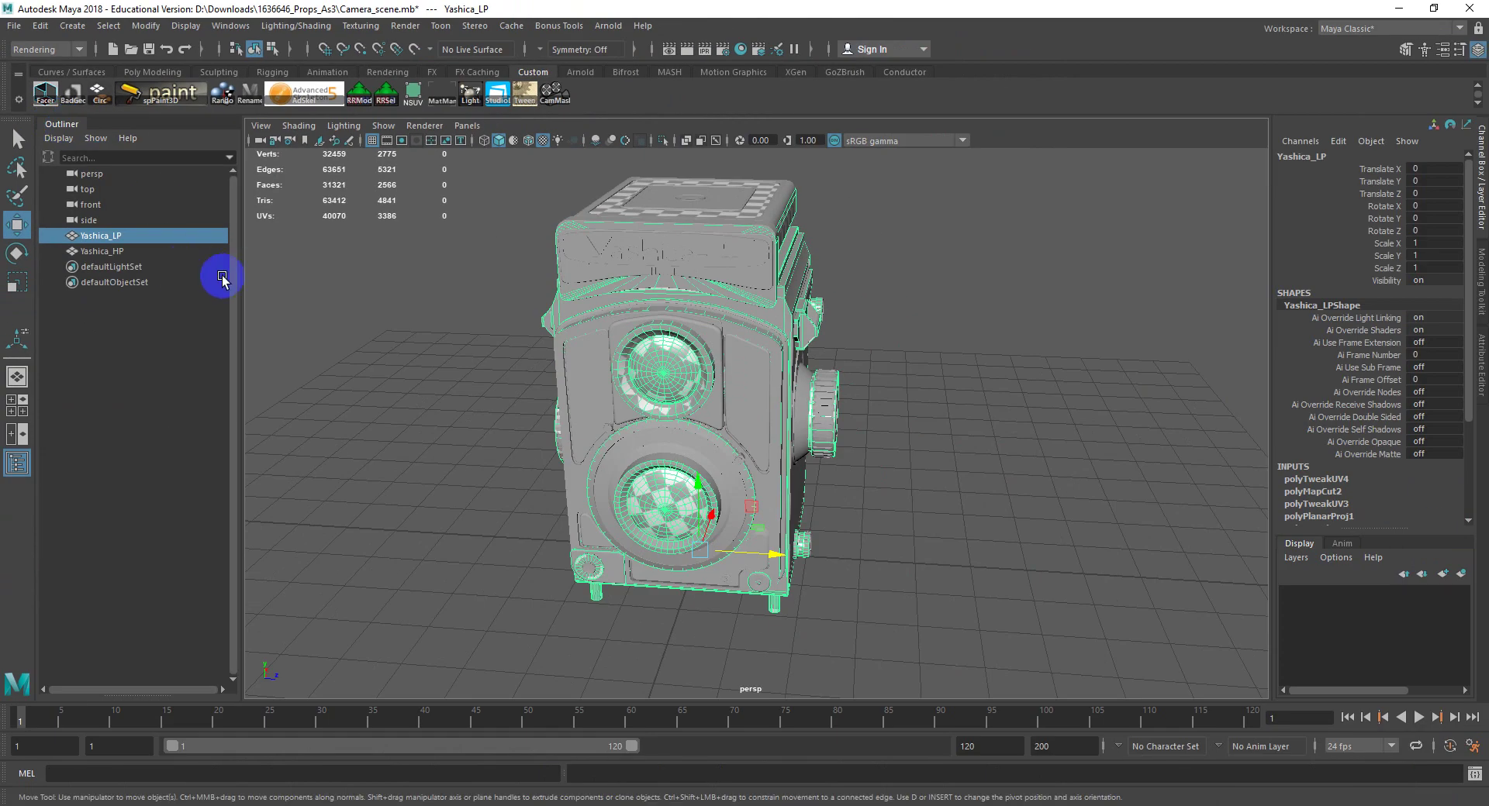
click(416, 28)
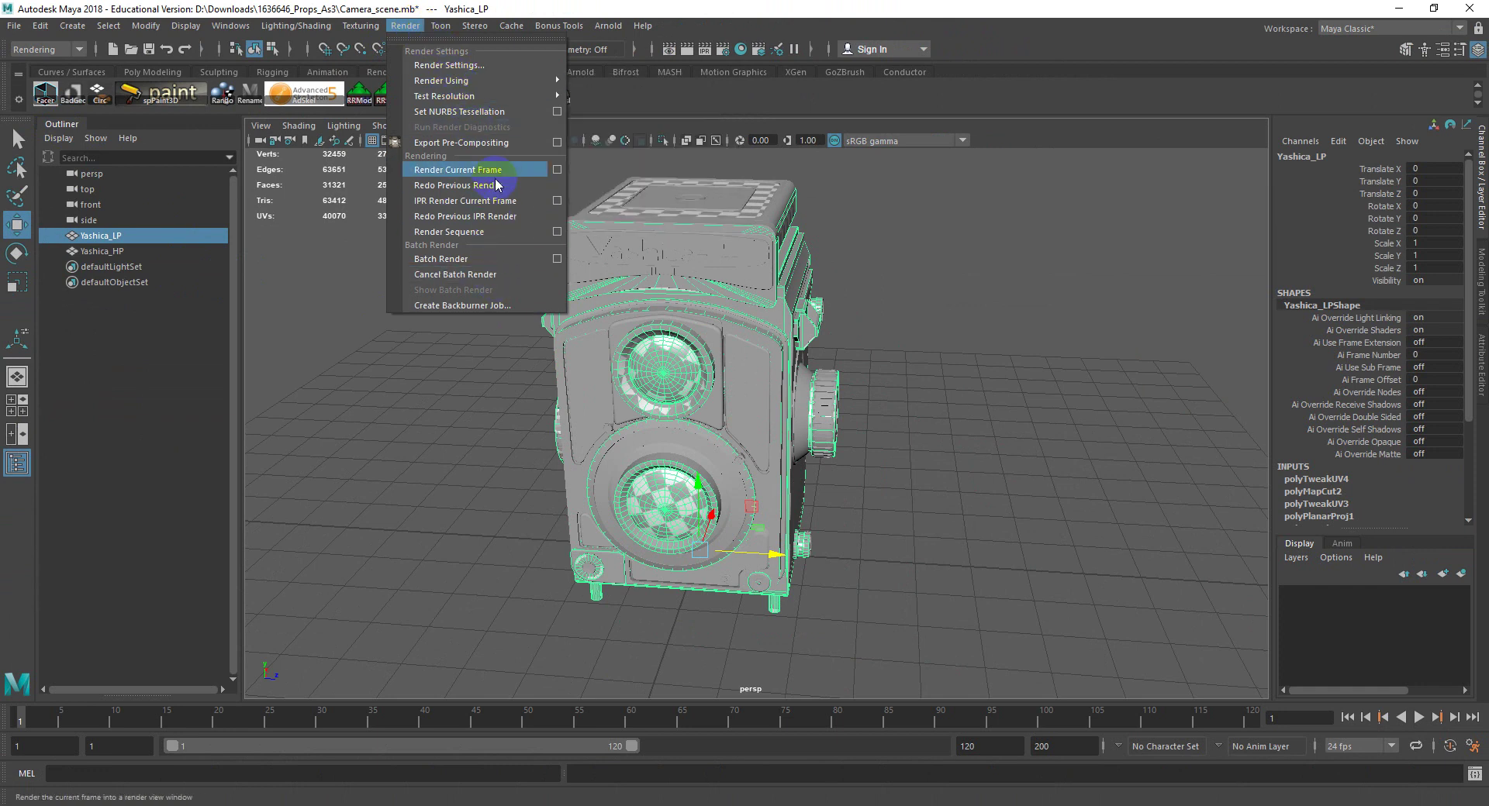
mouse_move(514, 80)
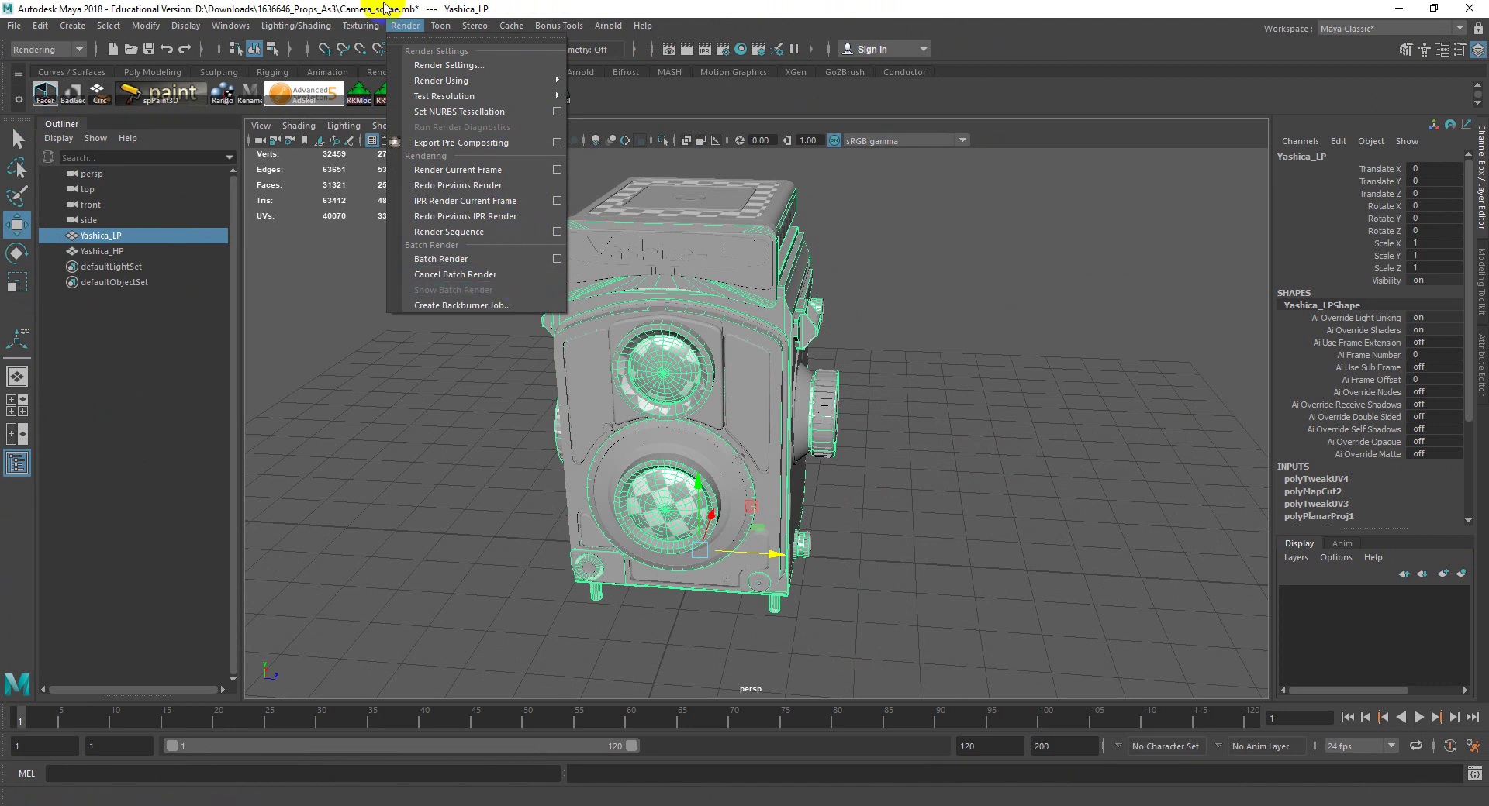
mouse_move(361, 35)
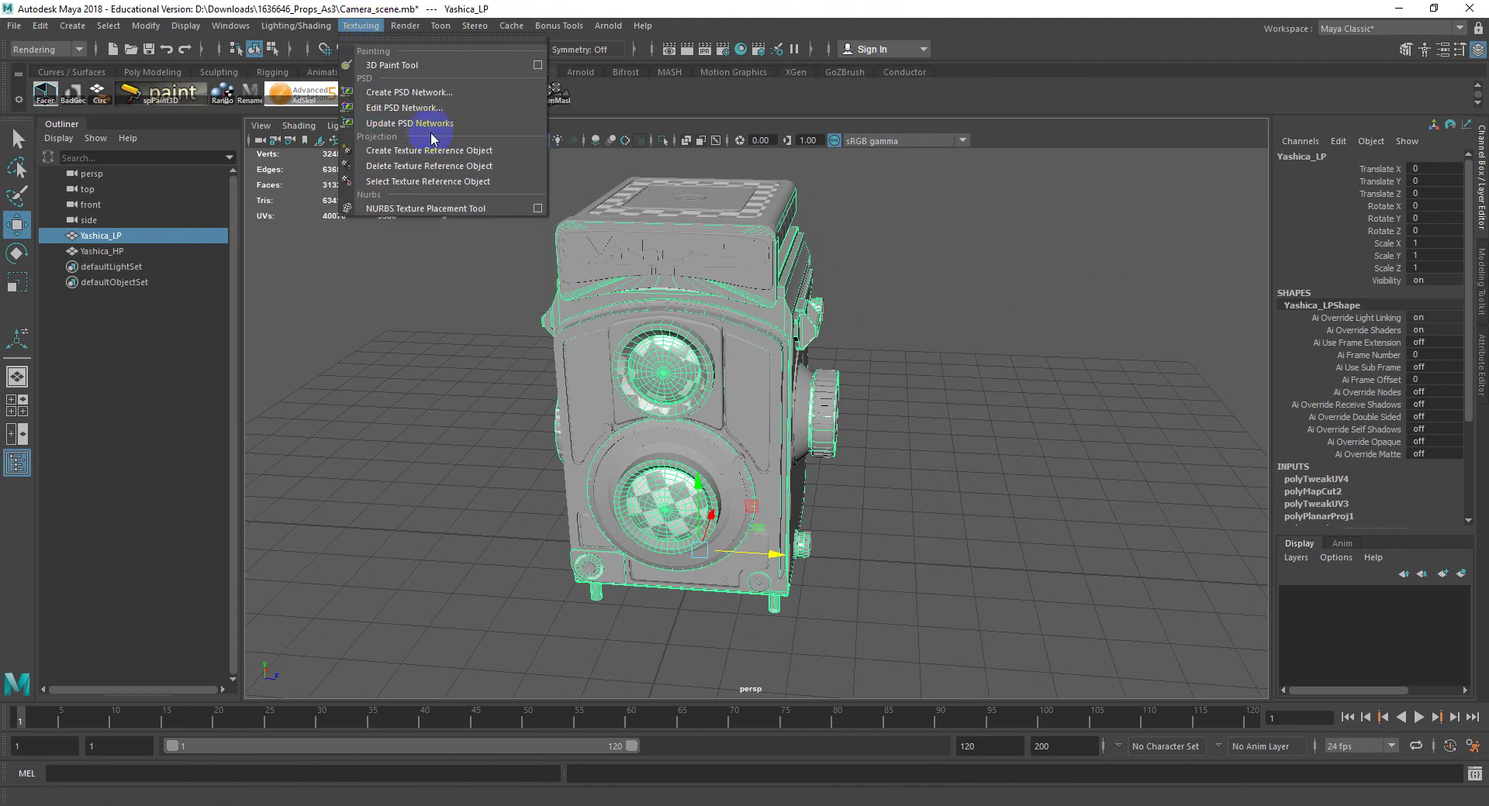
click(304, 26)
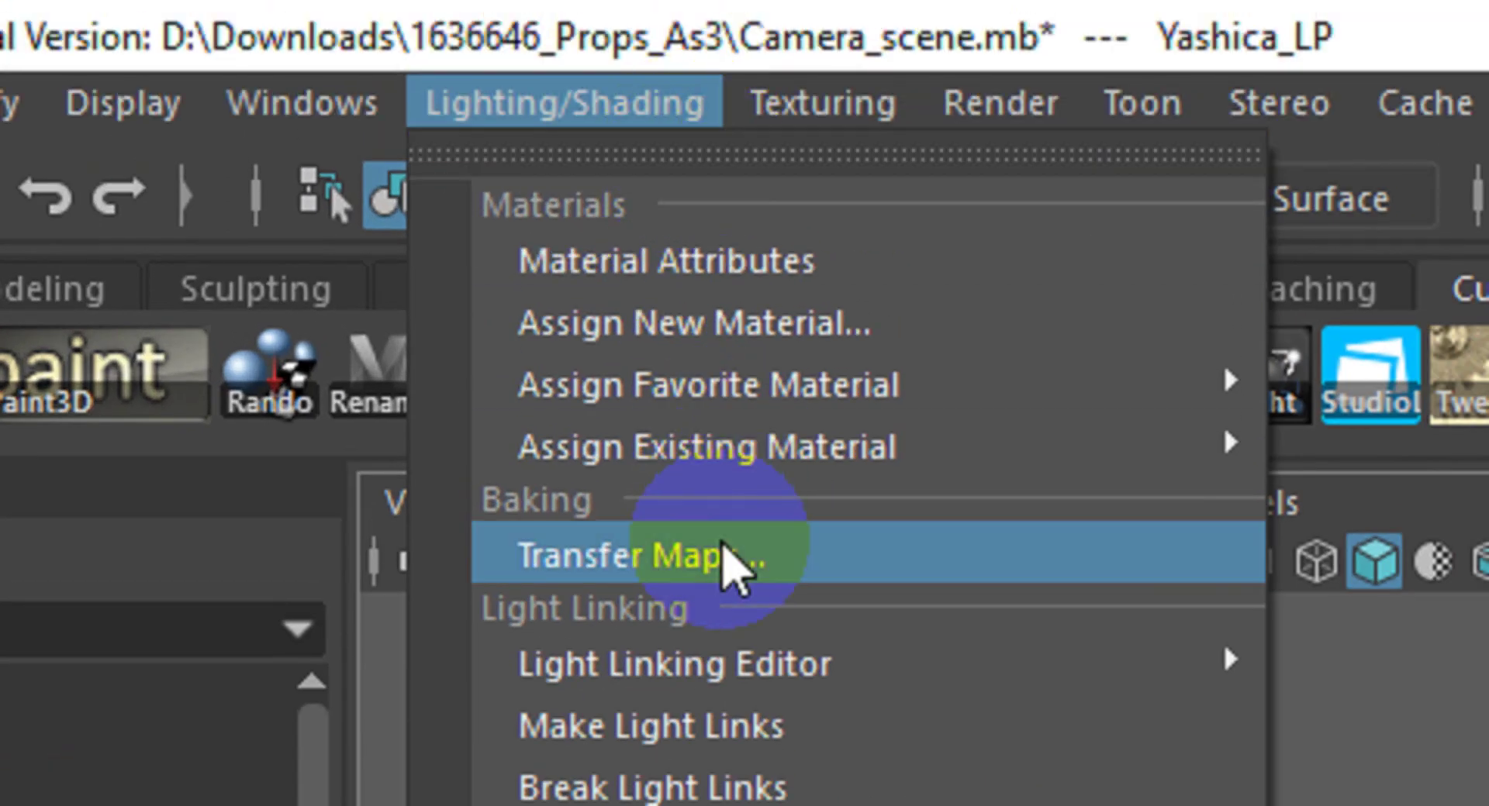
click(729, 562)
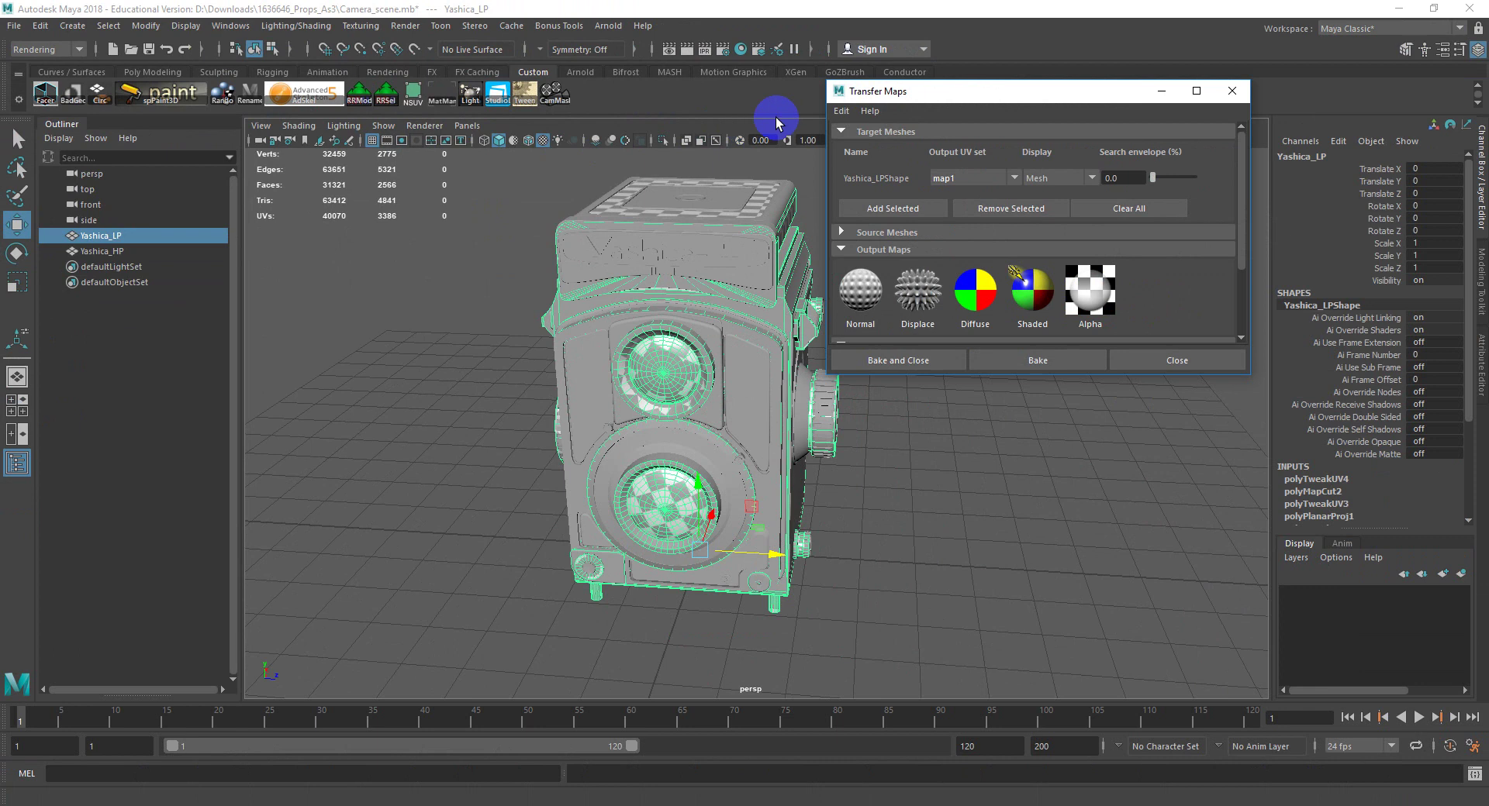
Step: Reposition the Transfer Maps window and shift the view so the window sits clear of the camera model
drag(926, 90, 184, 210)
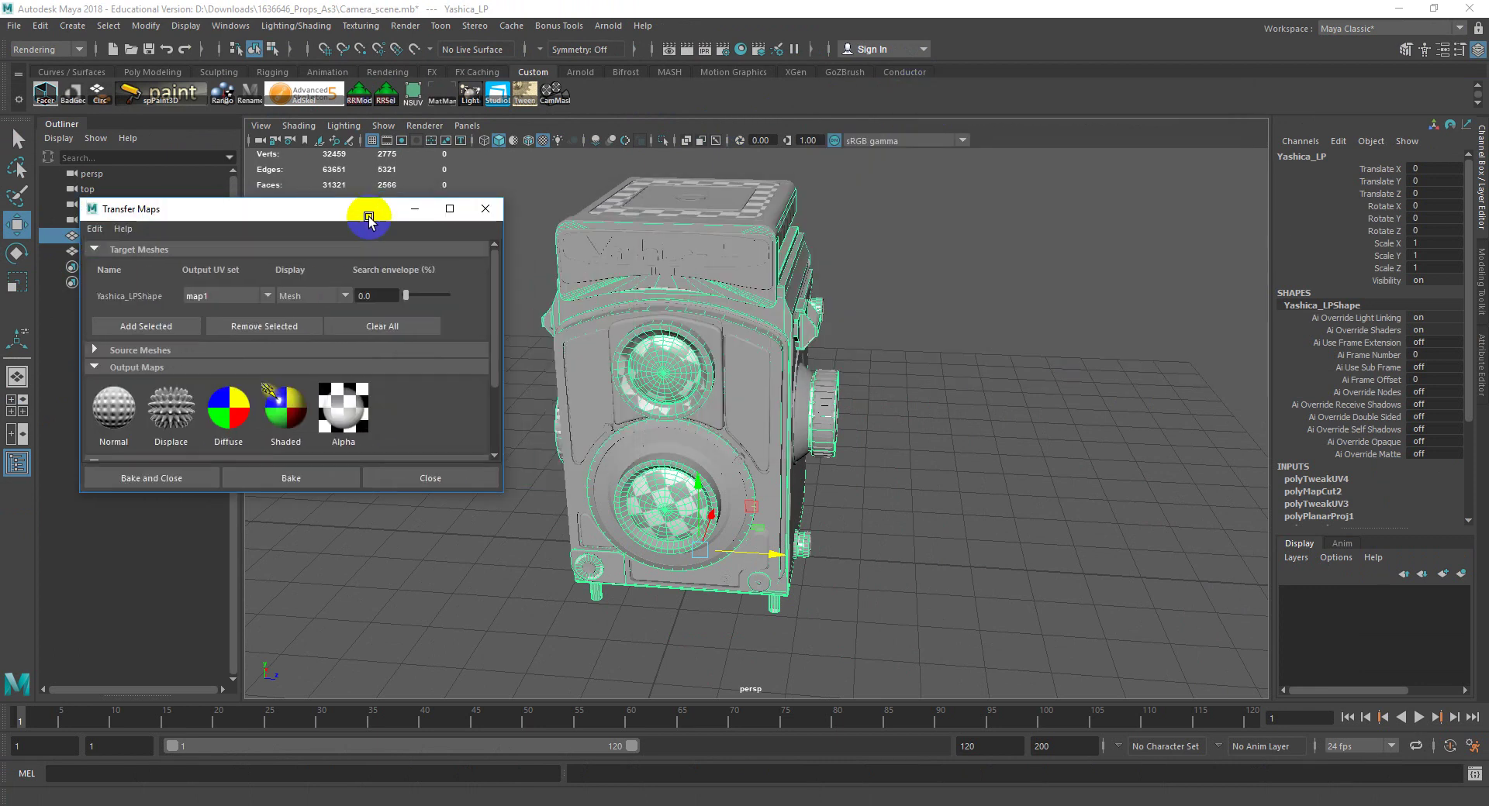
alt+middle_drag(365, 216, 698, 239)
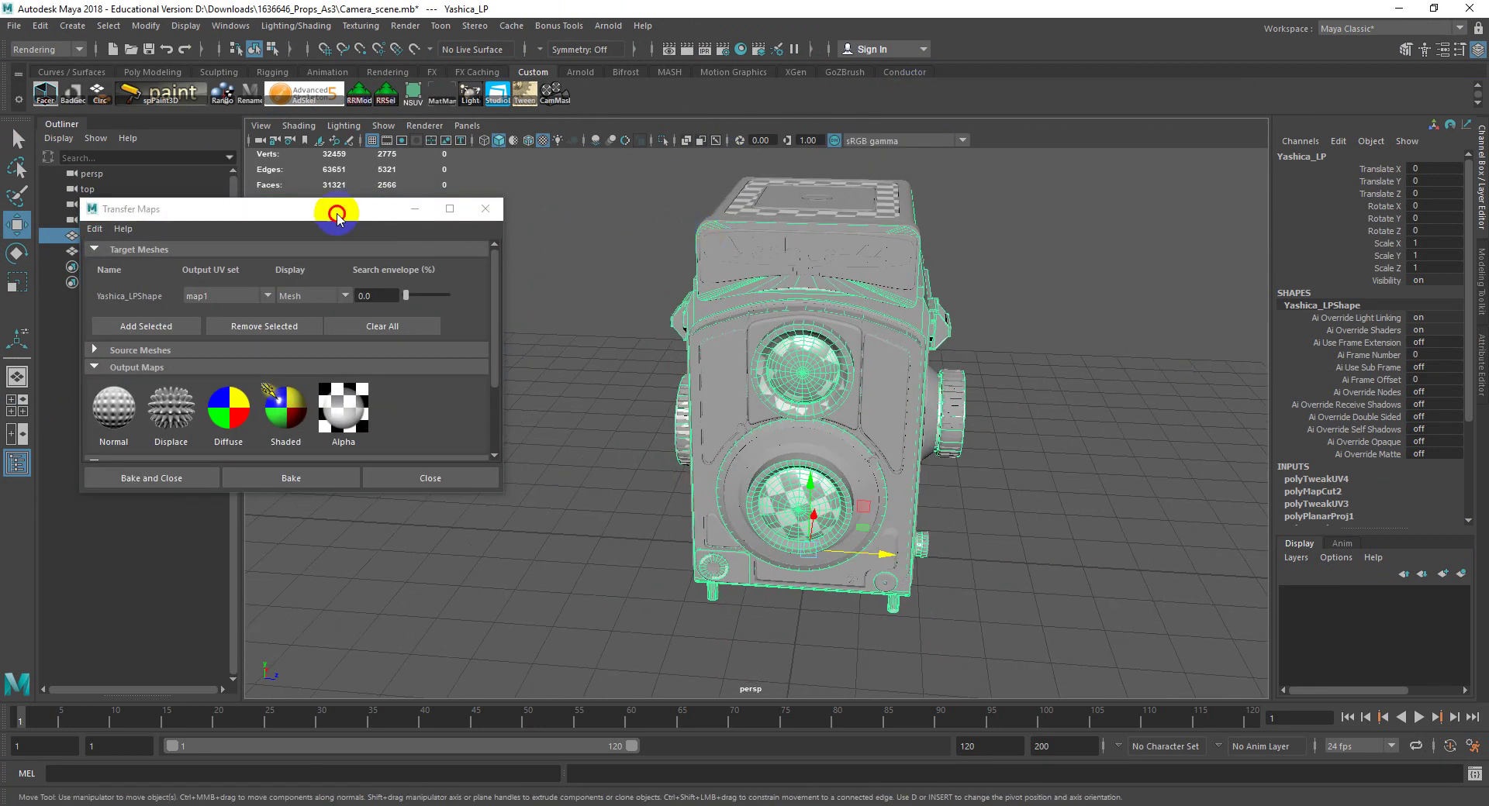
drag(333, 216, 408, 195)
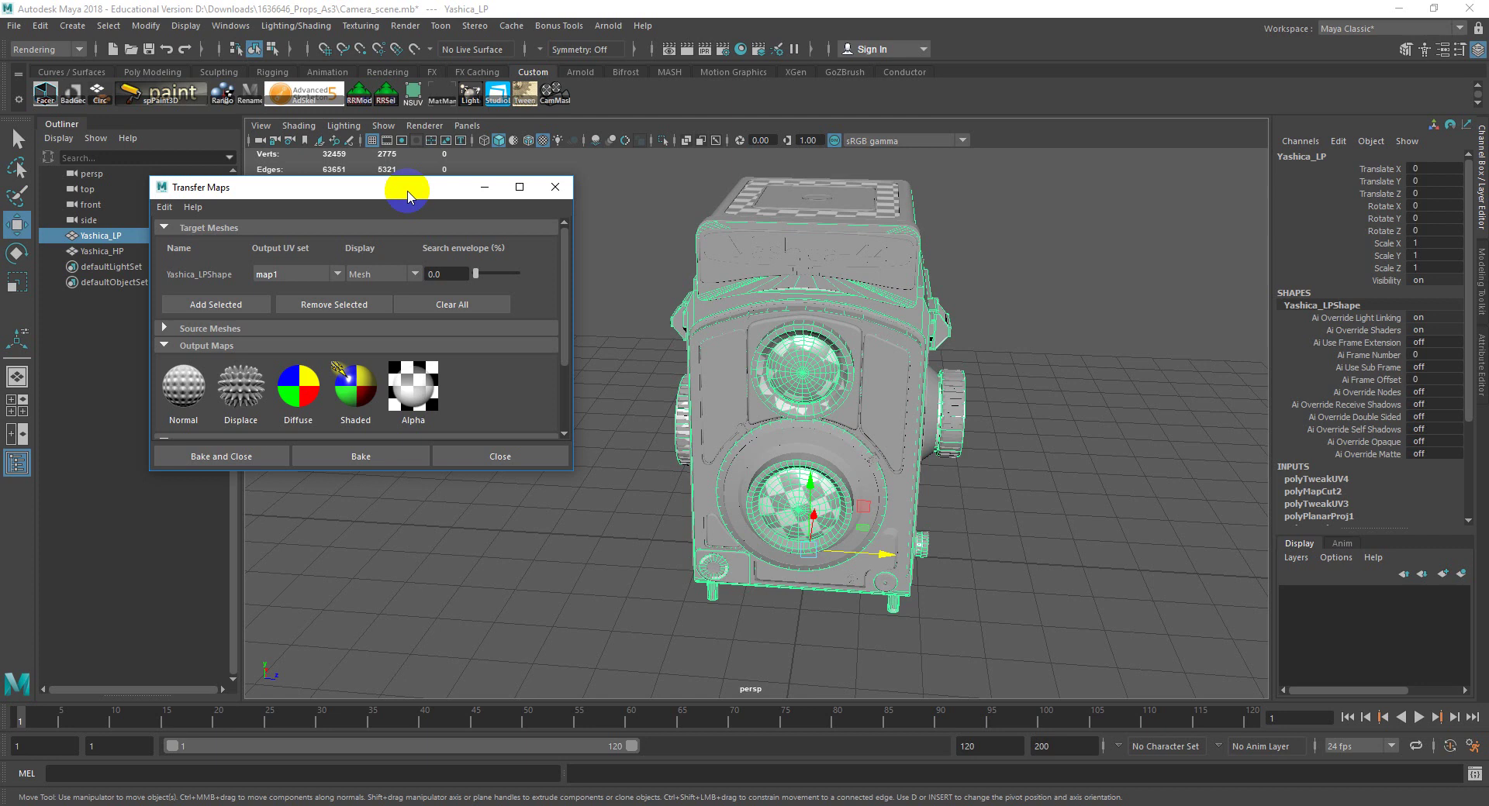
drag(409, 197, 469, 109)
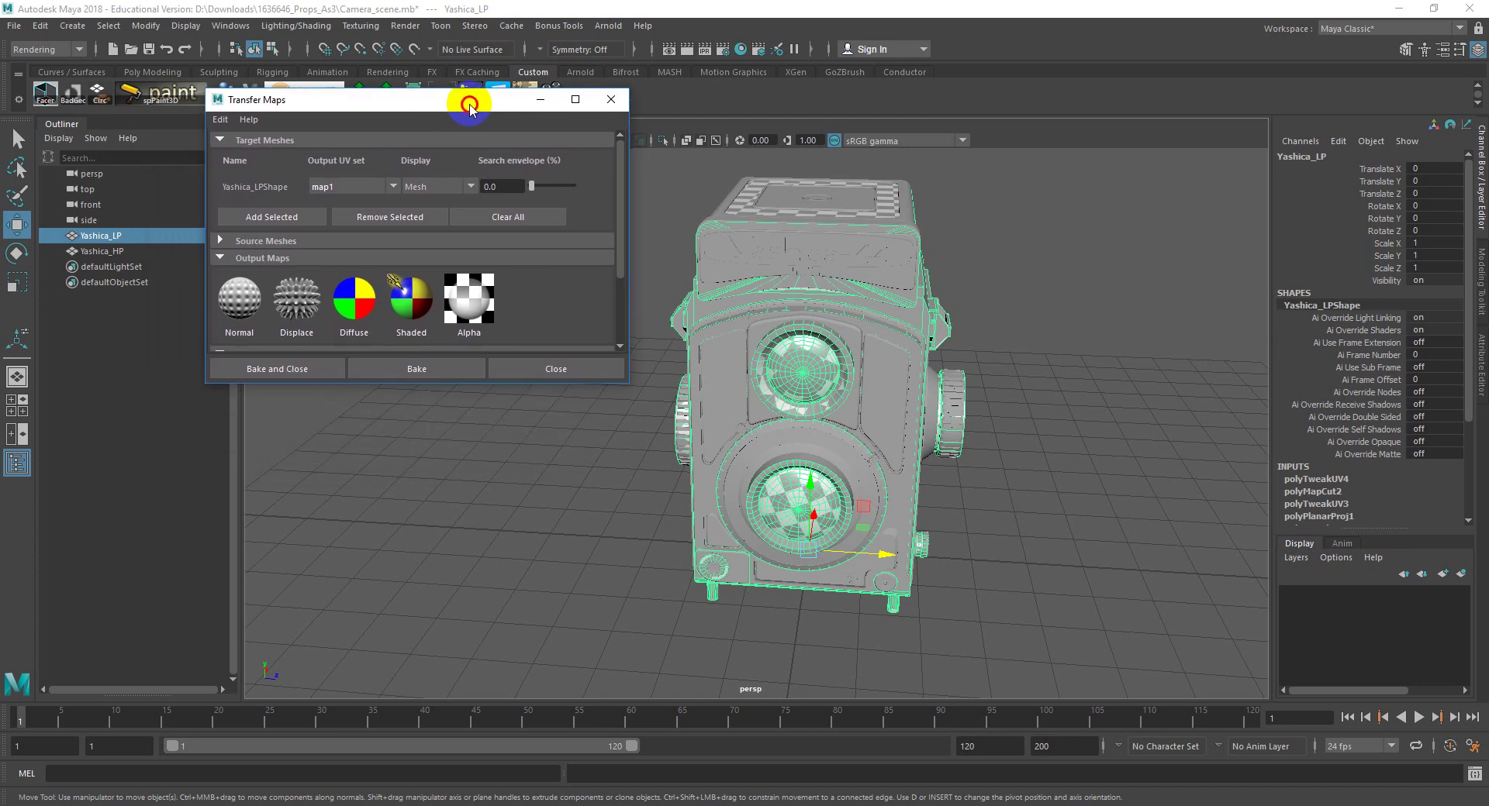
drag(380, 104, 401, 77)
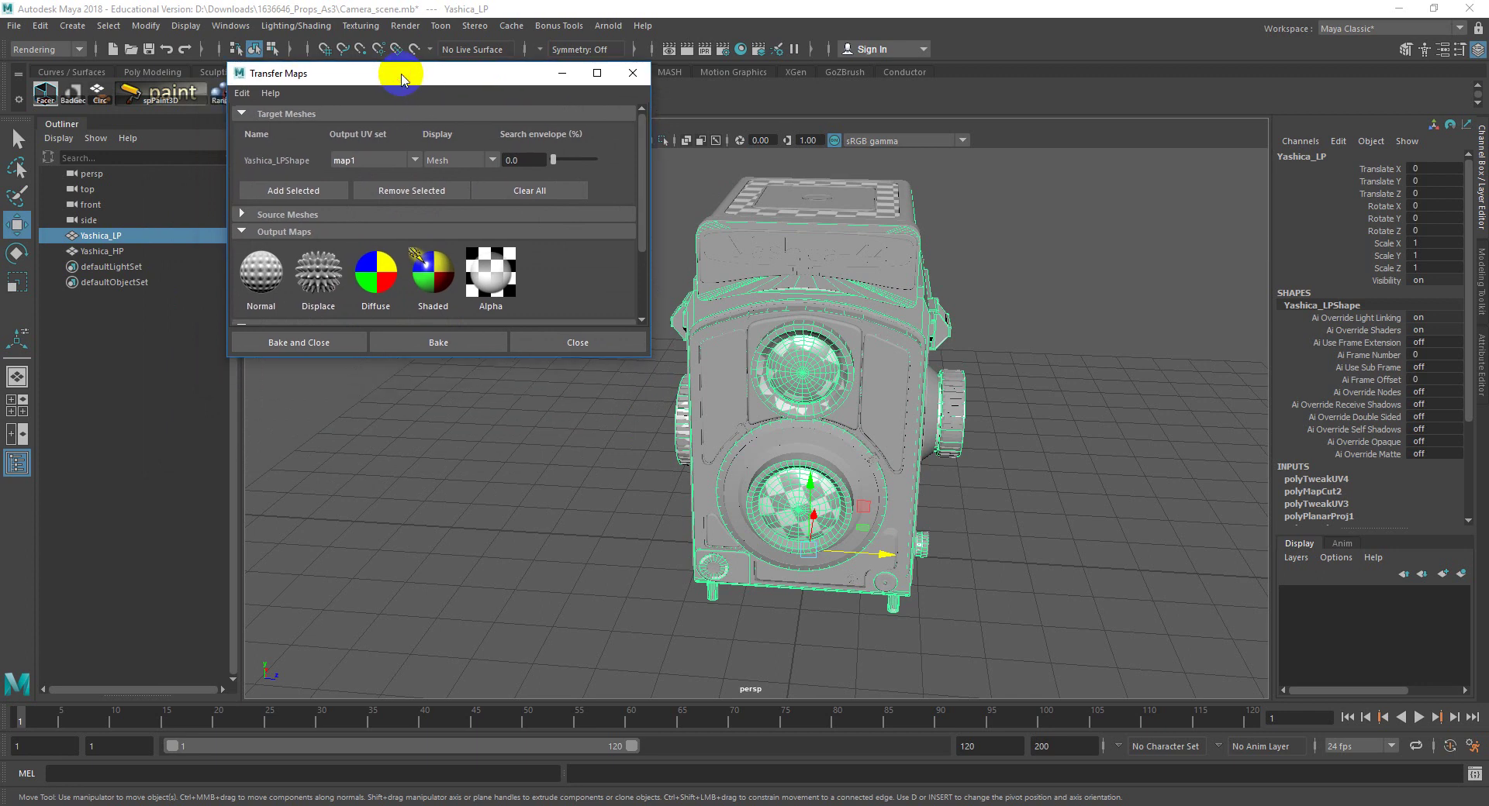
Step: Add a Normal output map, enlarge the Transfer Maps window to show its settings, and set the file format to Tiff (tif)
click(254, 283)
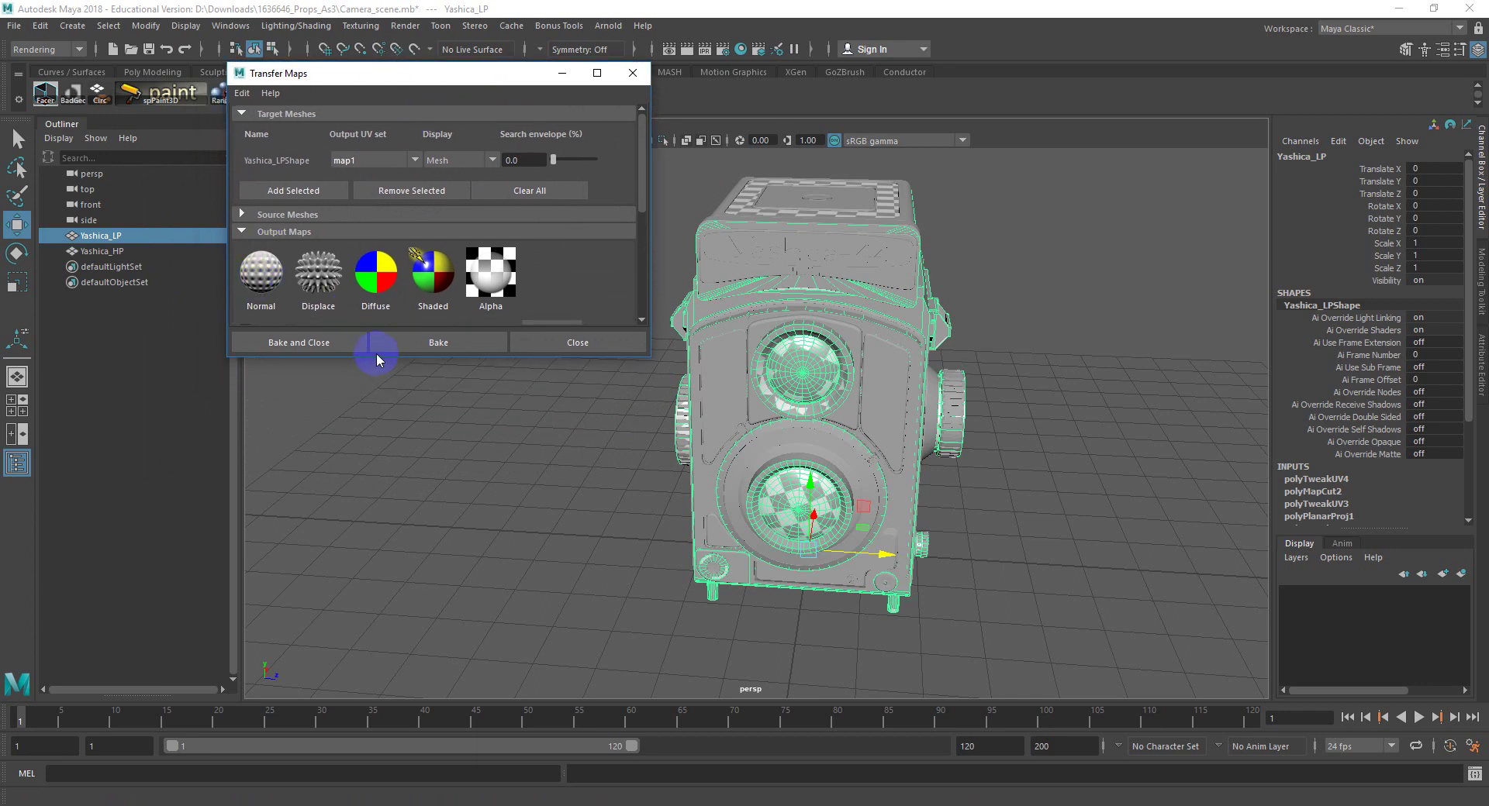
drag(387, 356, 366, 515)
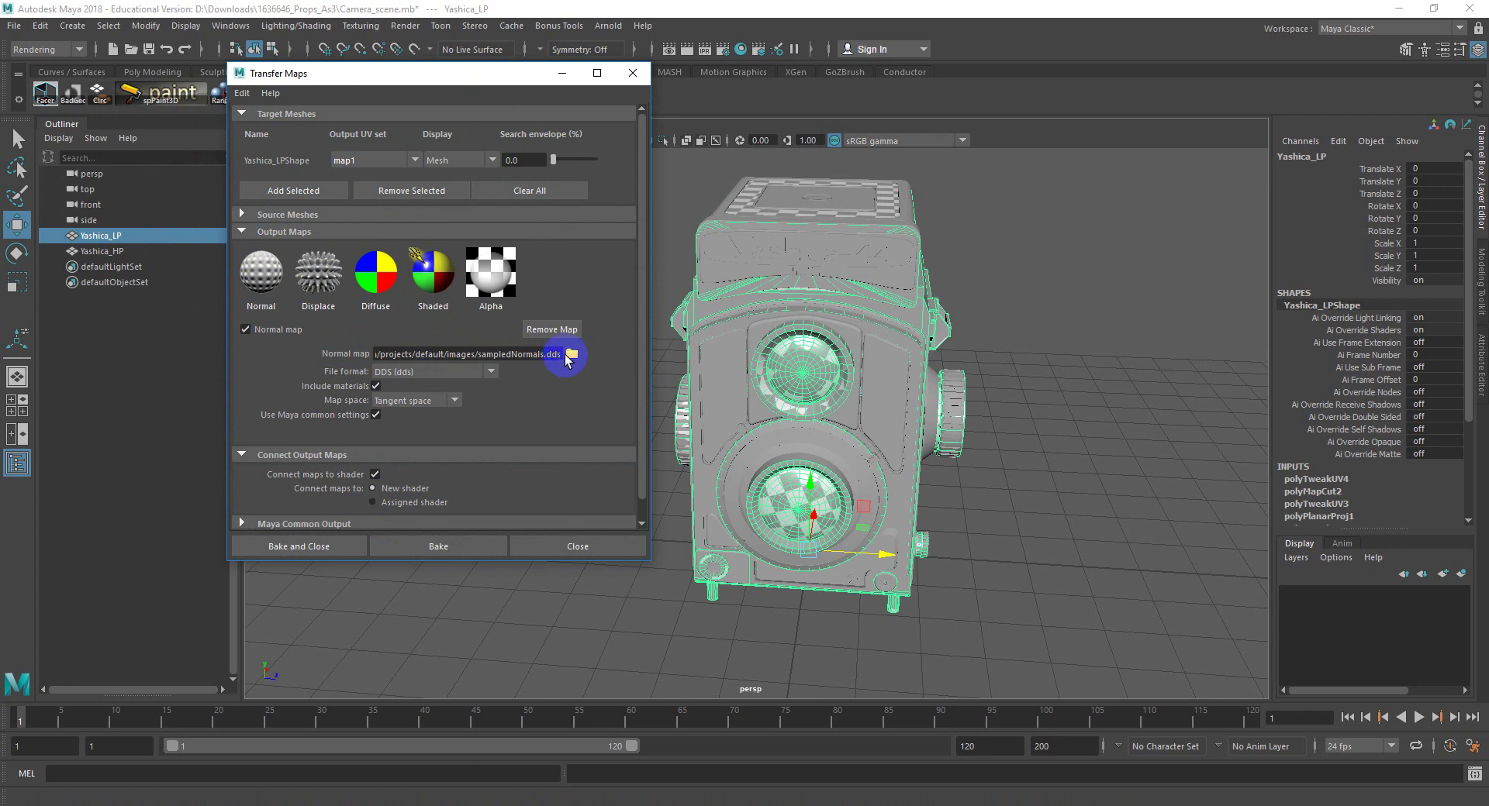
click(468, 374)
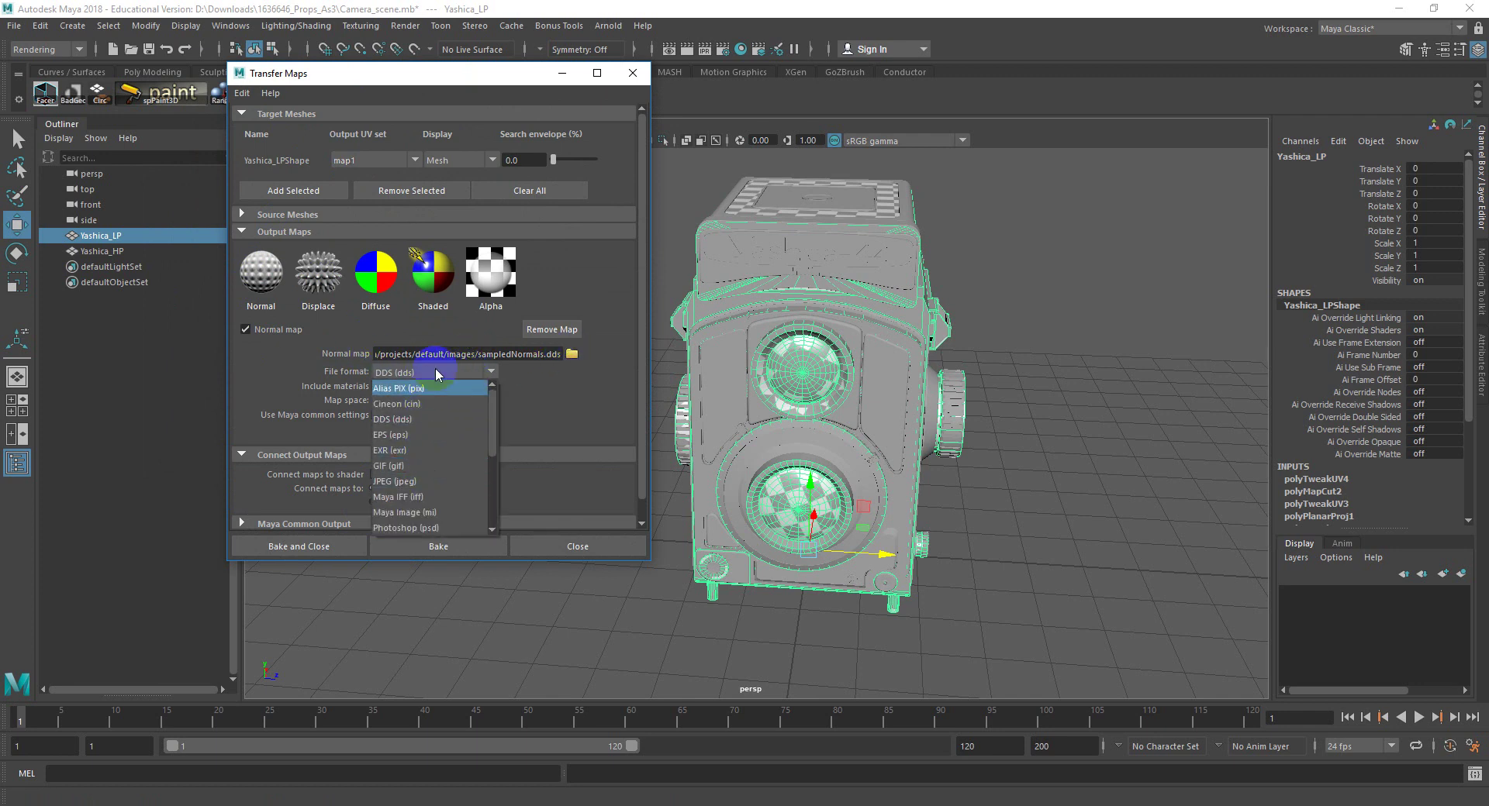
scroll(430, 466, down, 2)
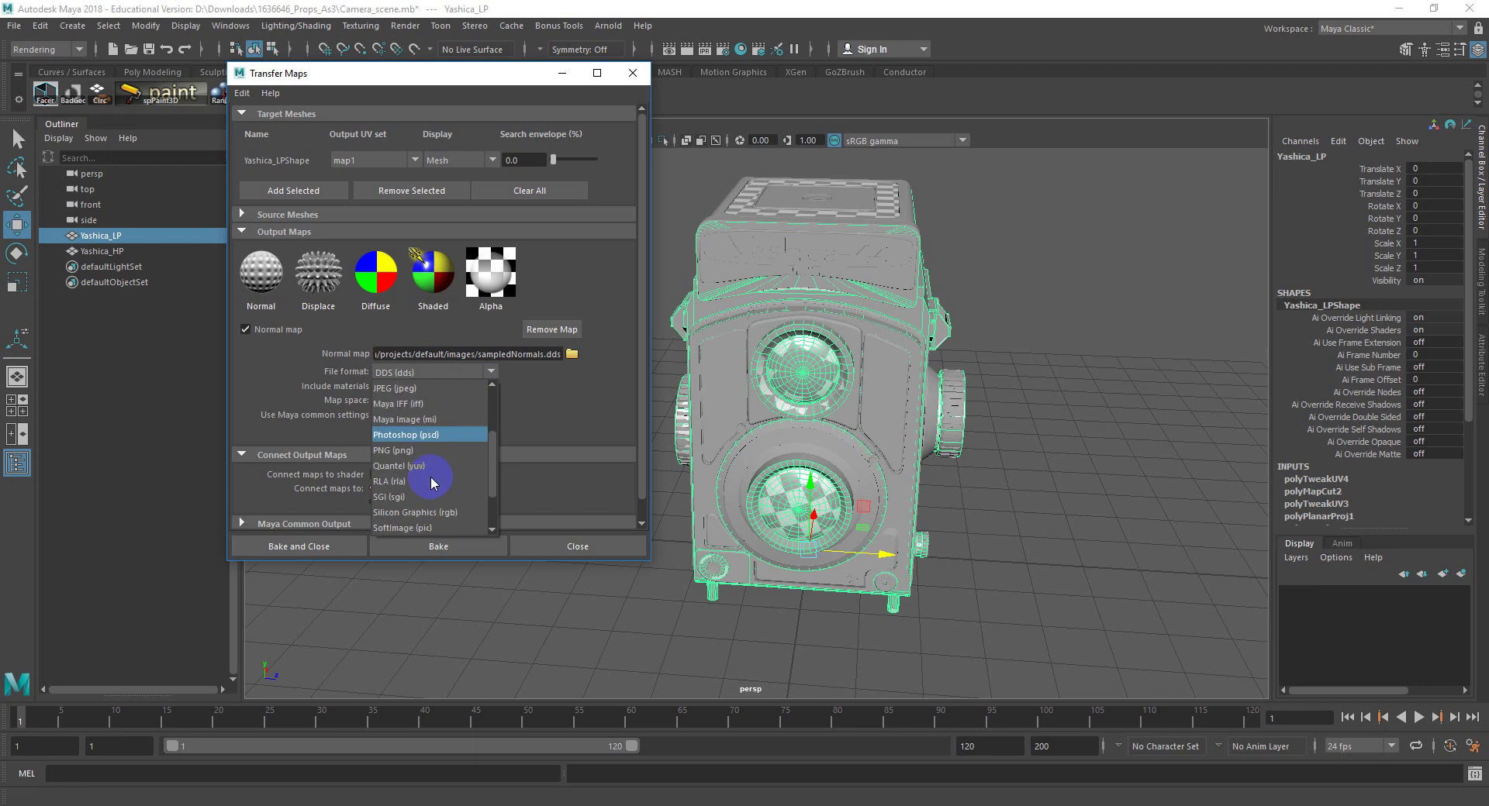
scroll(440, 469, down, 1)
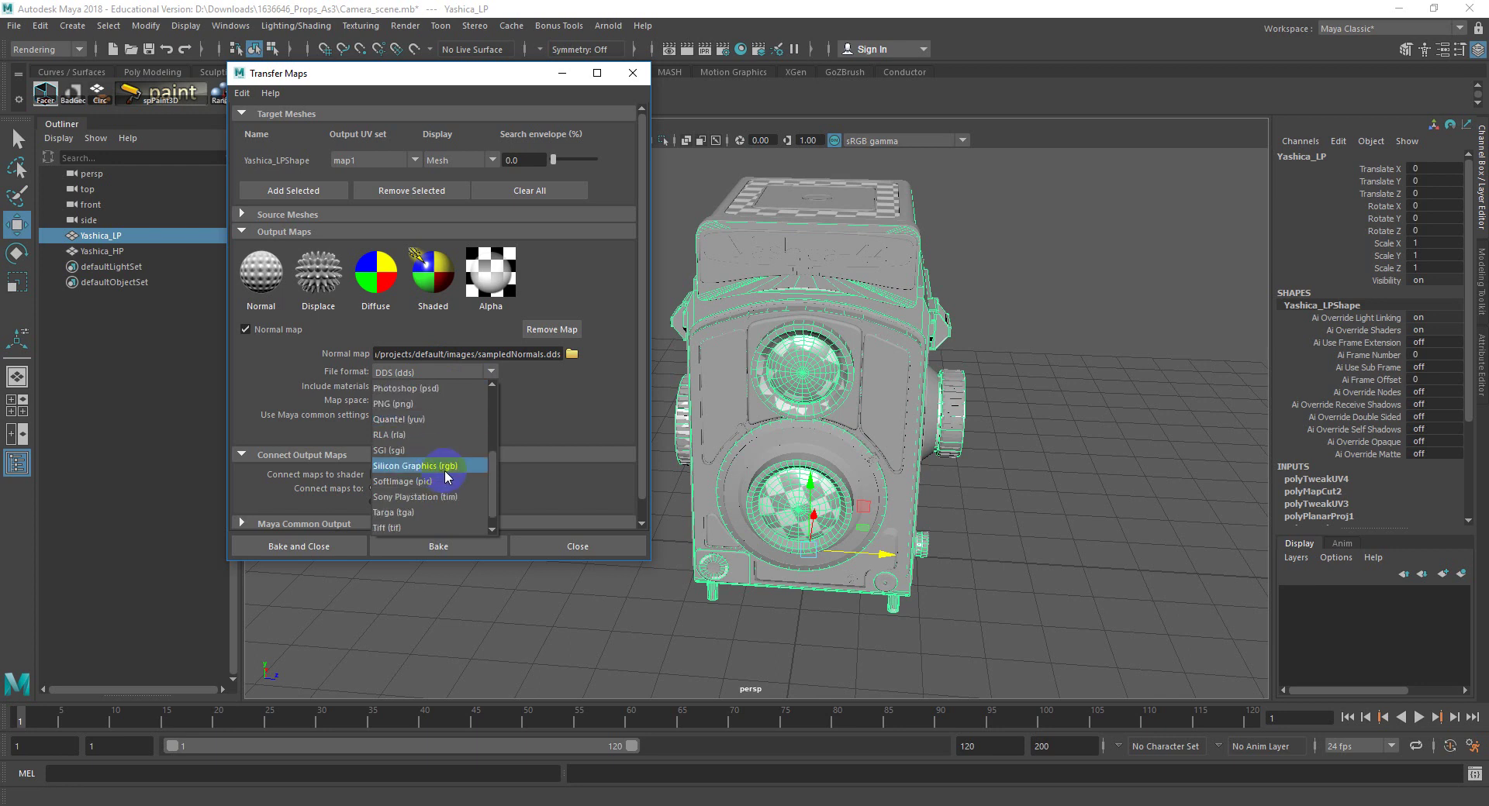
click(398, 527)
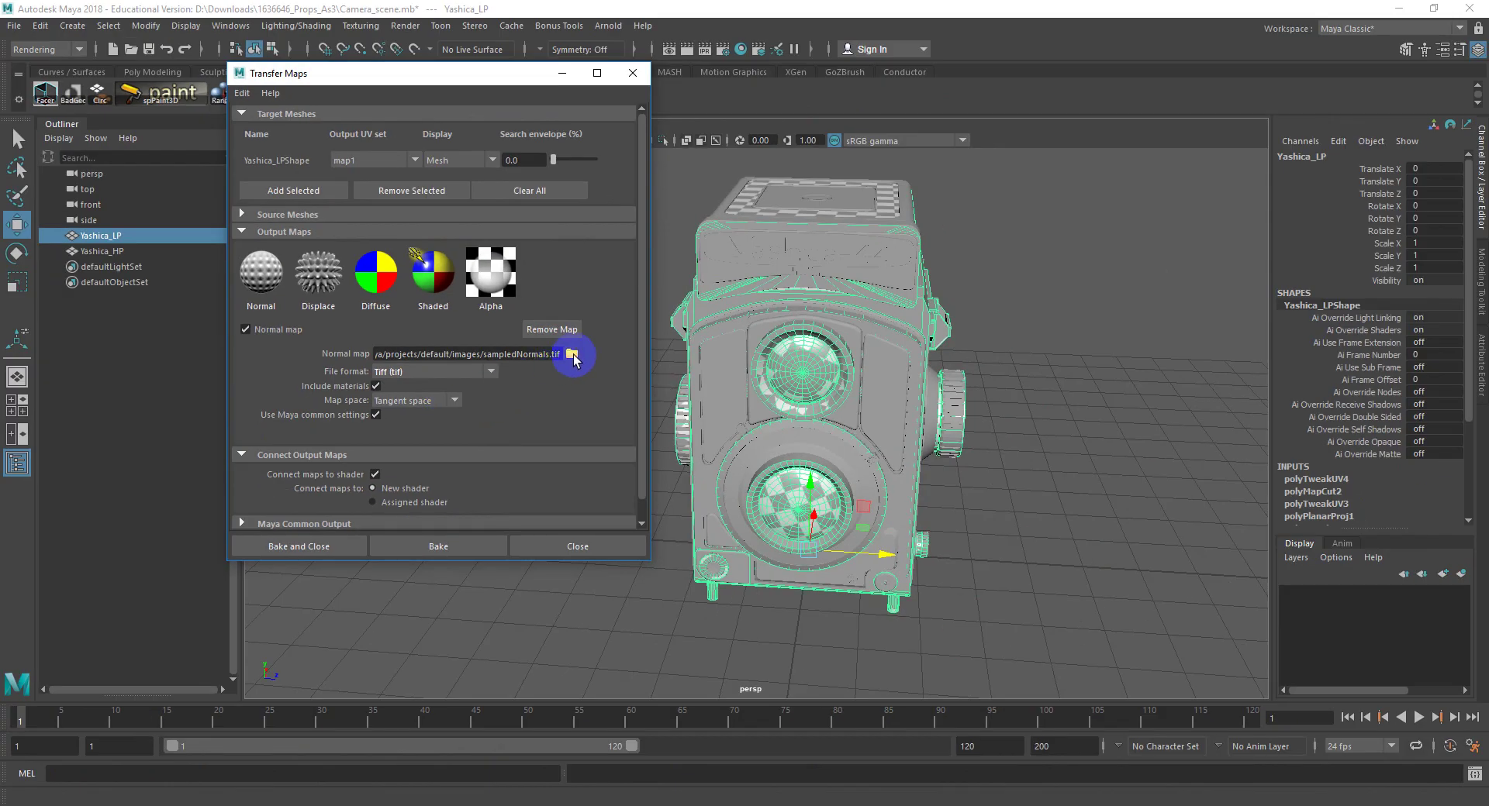
Step: Set the normal map's output file to the existing Yashica_LP_normals.tif in the Props_As2 downloads folder, using the Tiff file type
click(1369, 227)
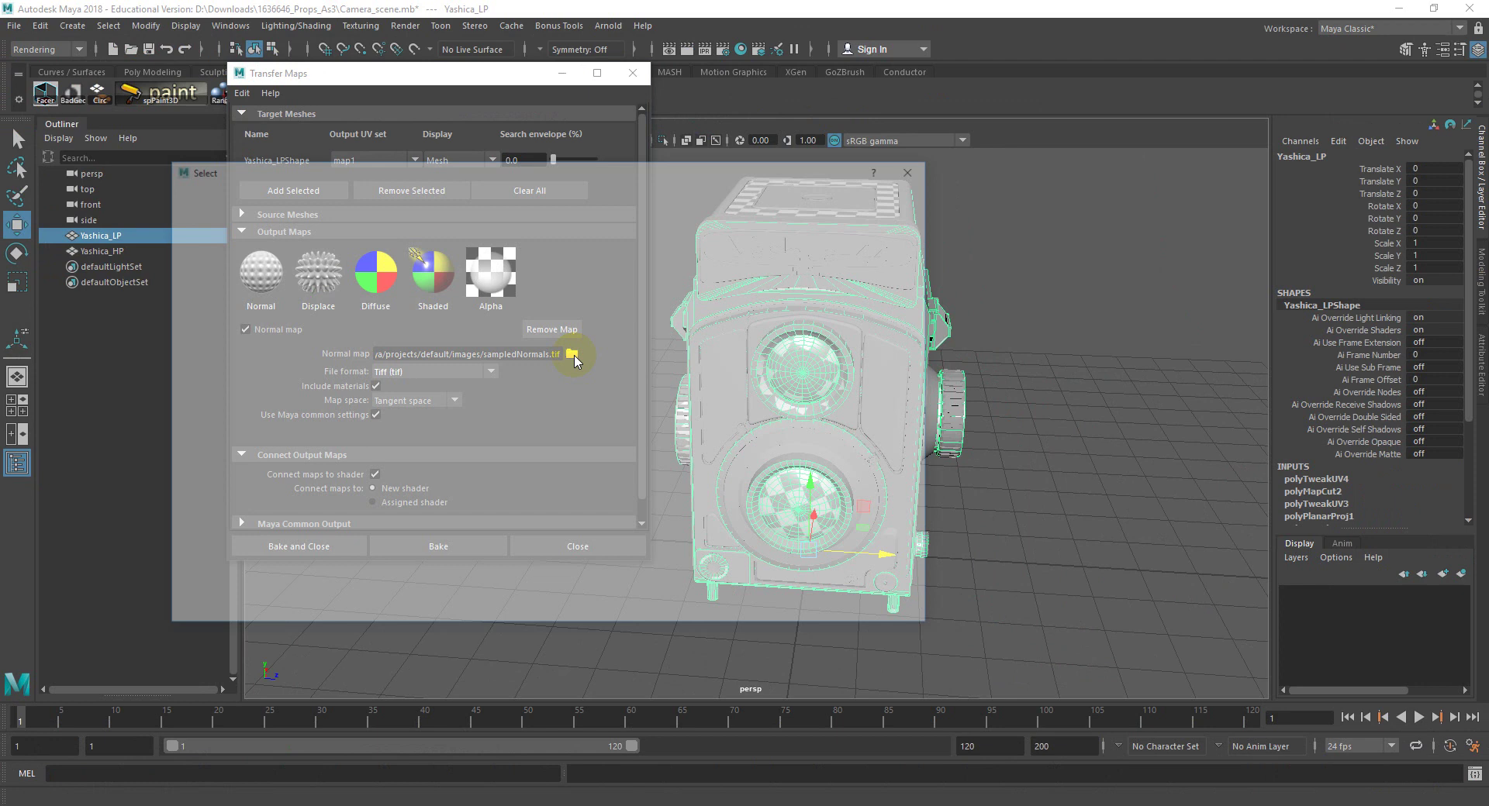
click(422, 587)
text(D:\Downloads\1636646_Props_As2)
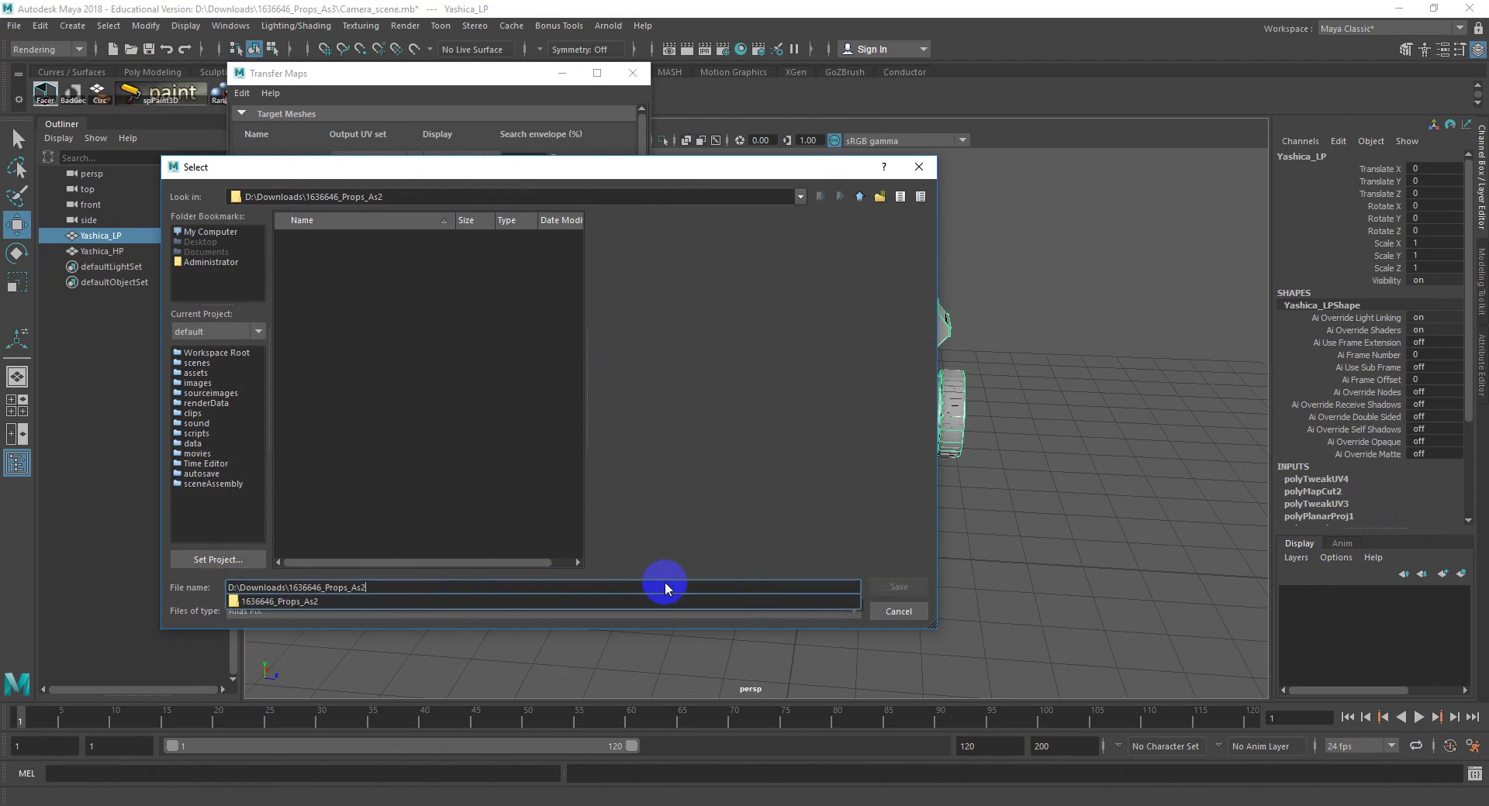
click(649, 563)
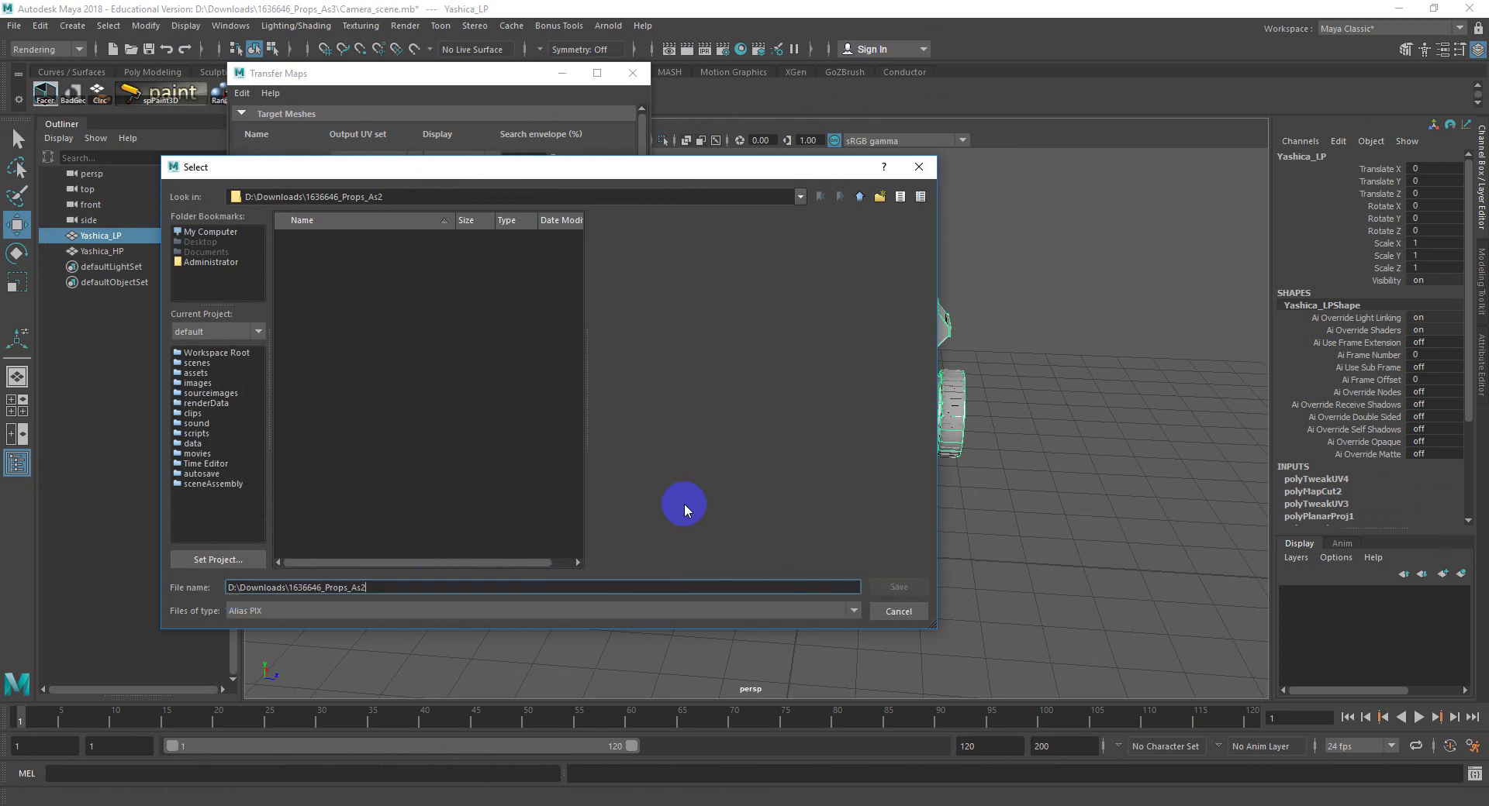
click(266, 611)
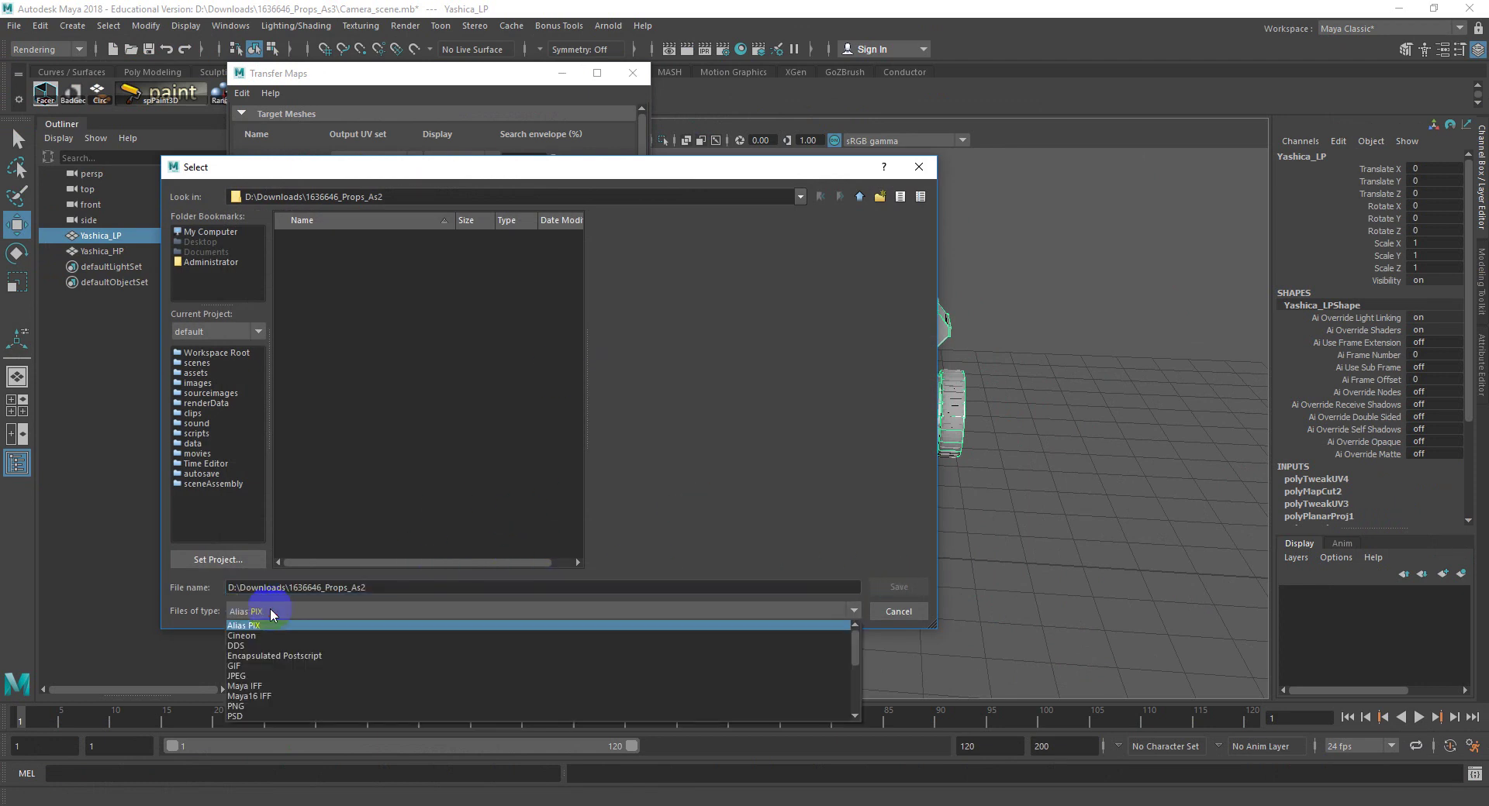
scroll(275, 705, down, 2)
click(268, 707)
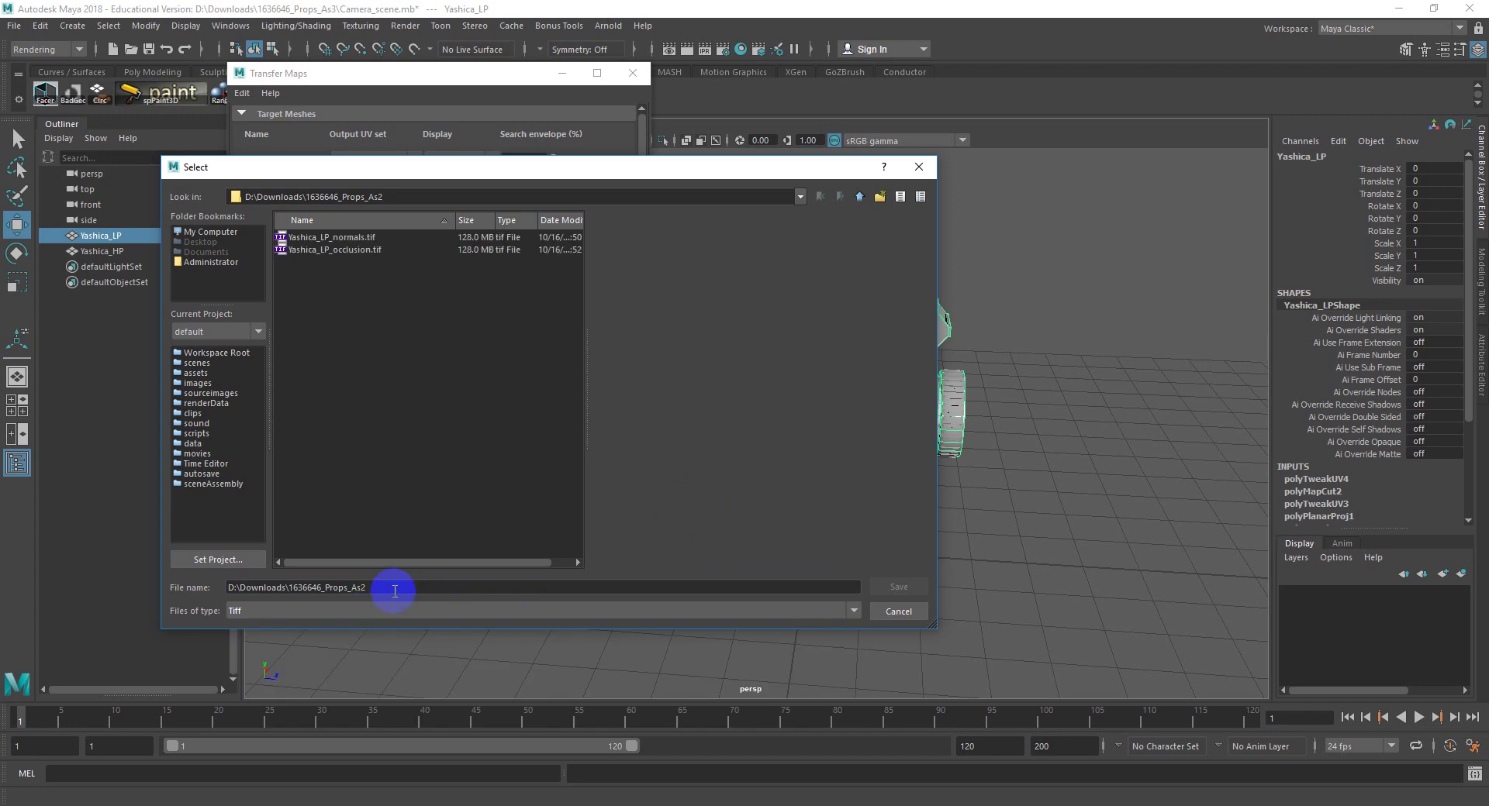
drag(395, 591, 216, 587)
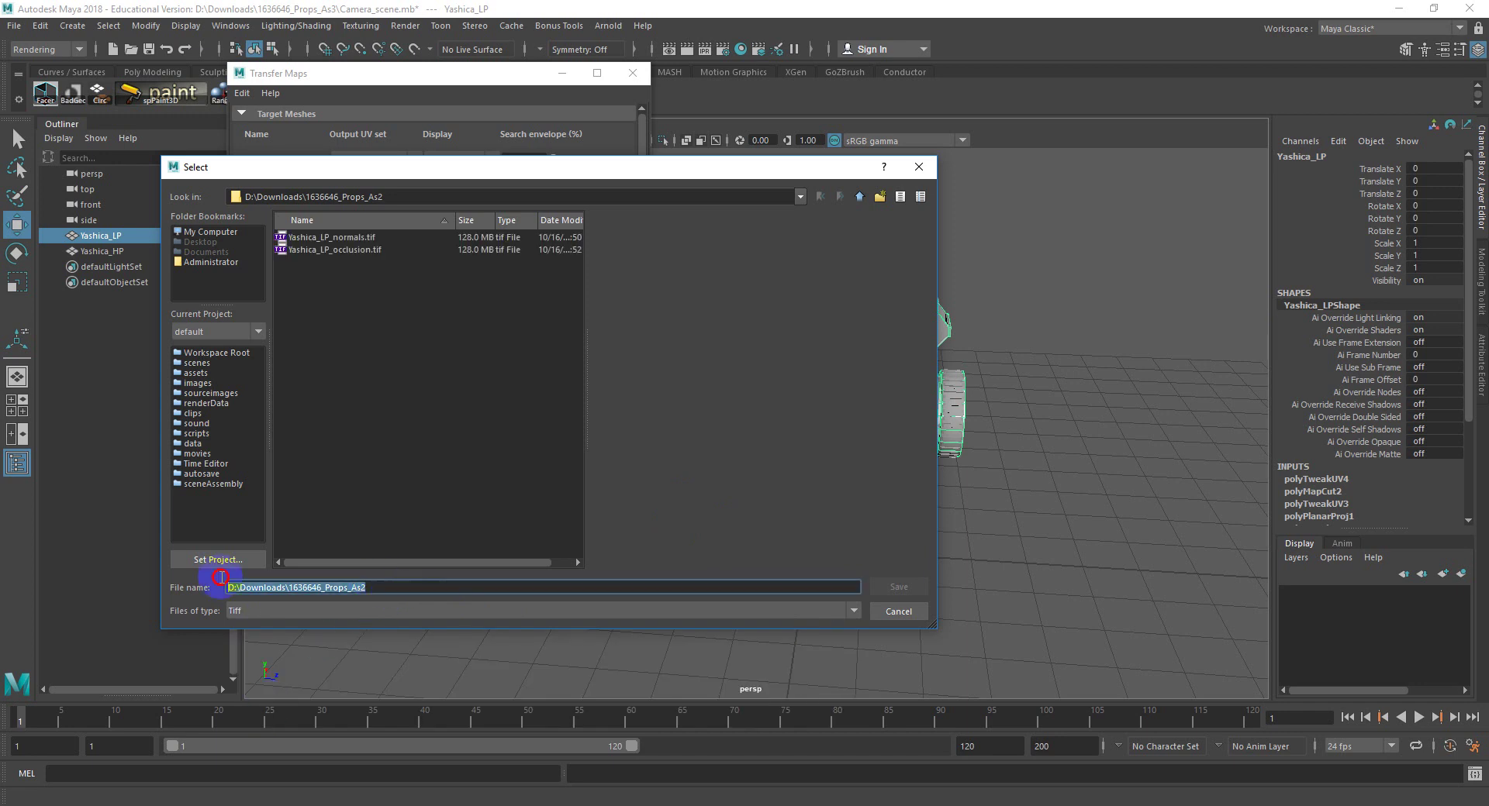
double_click(342, 242)
click(505, 422)
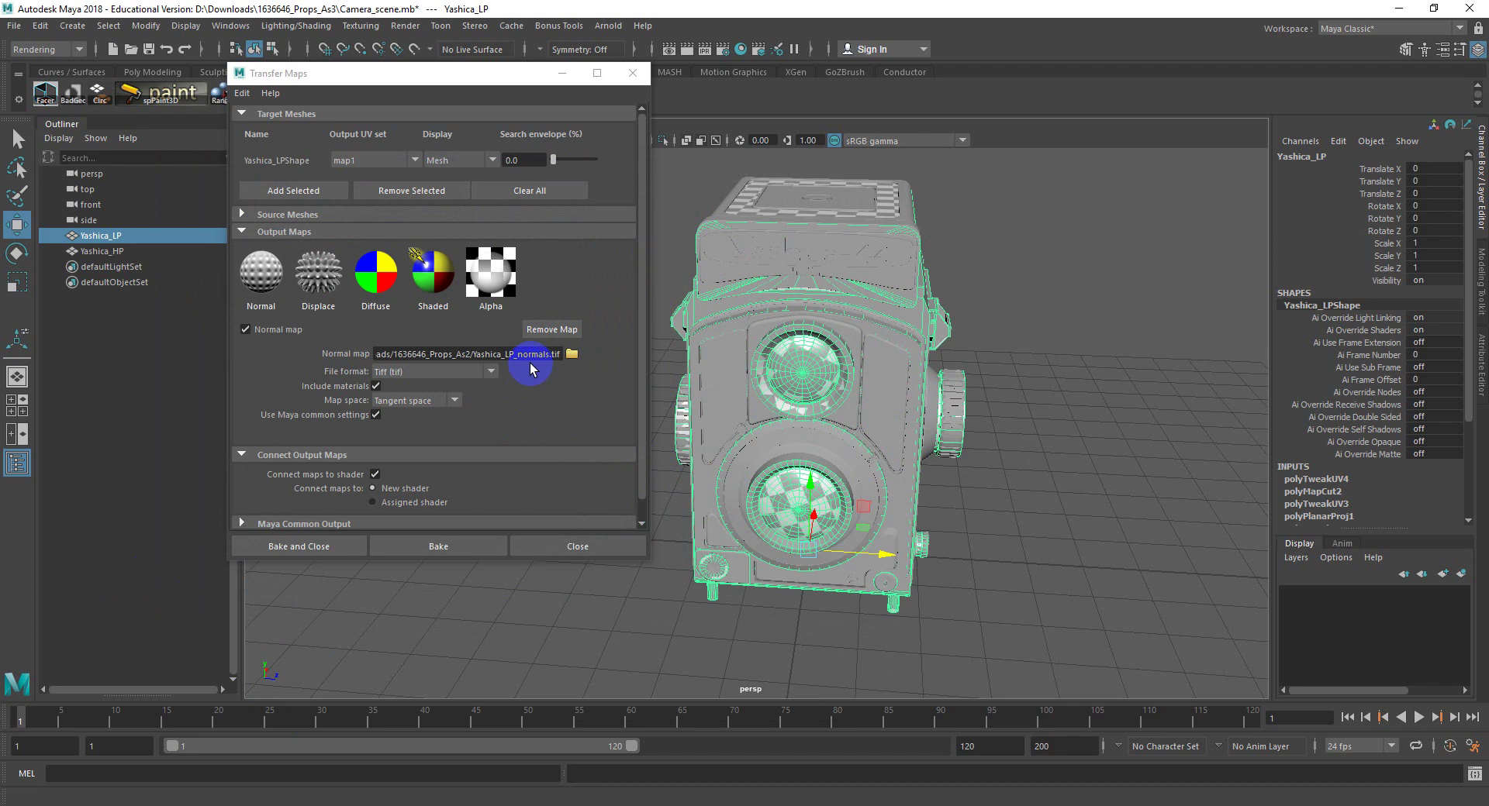
Step: Try adding the Yashica_HP mesh to the target meshes and remove it again
scroll(530, 365, down, 1)
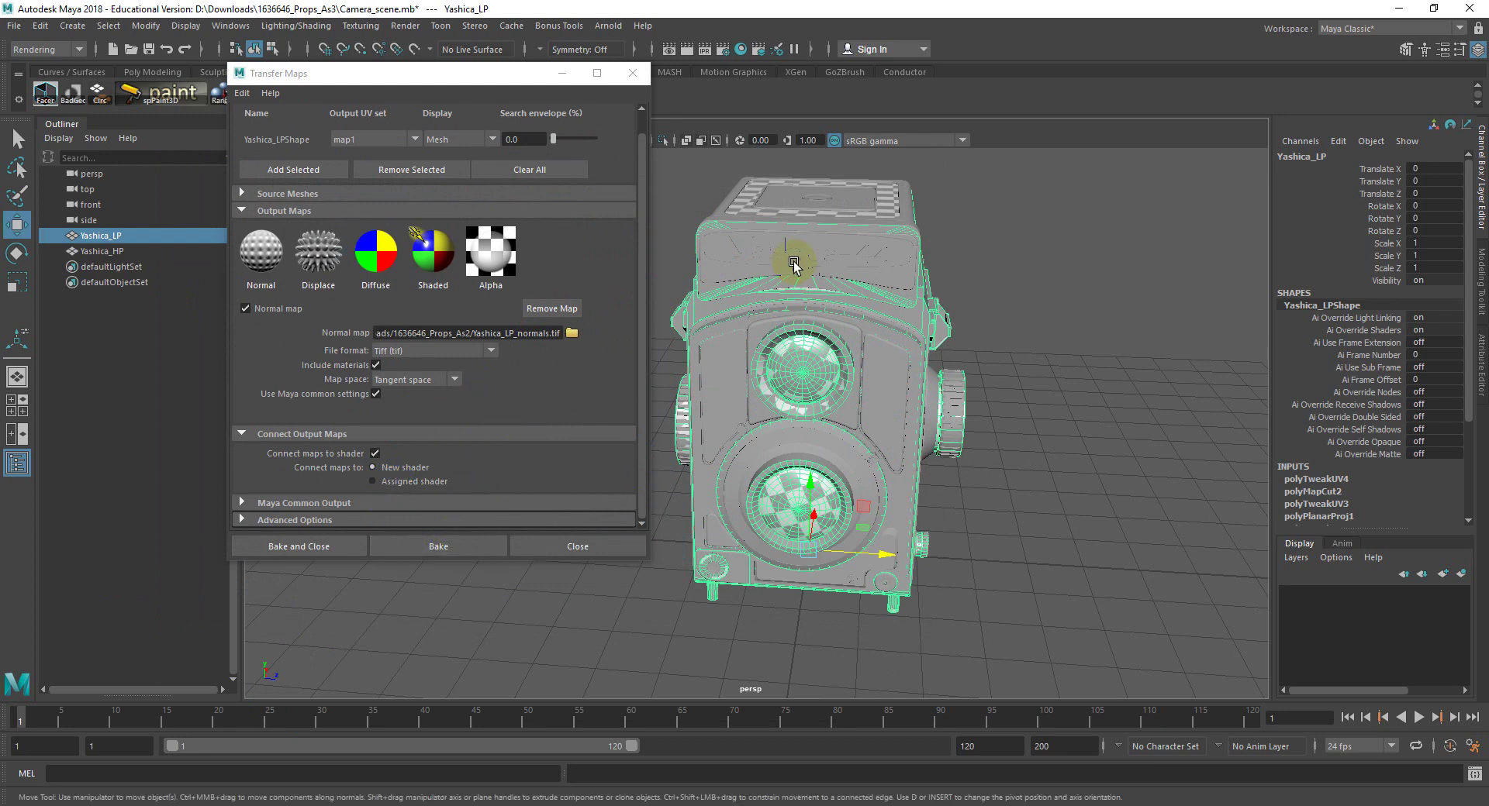
click(309, 167)
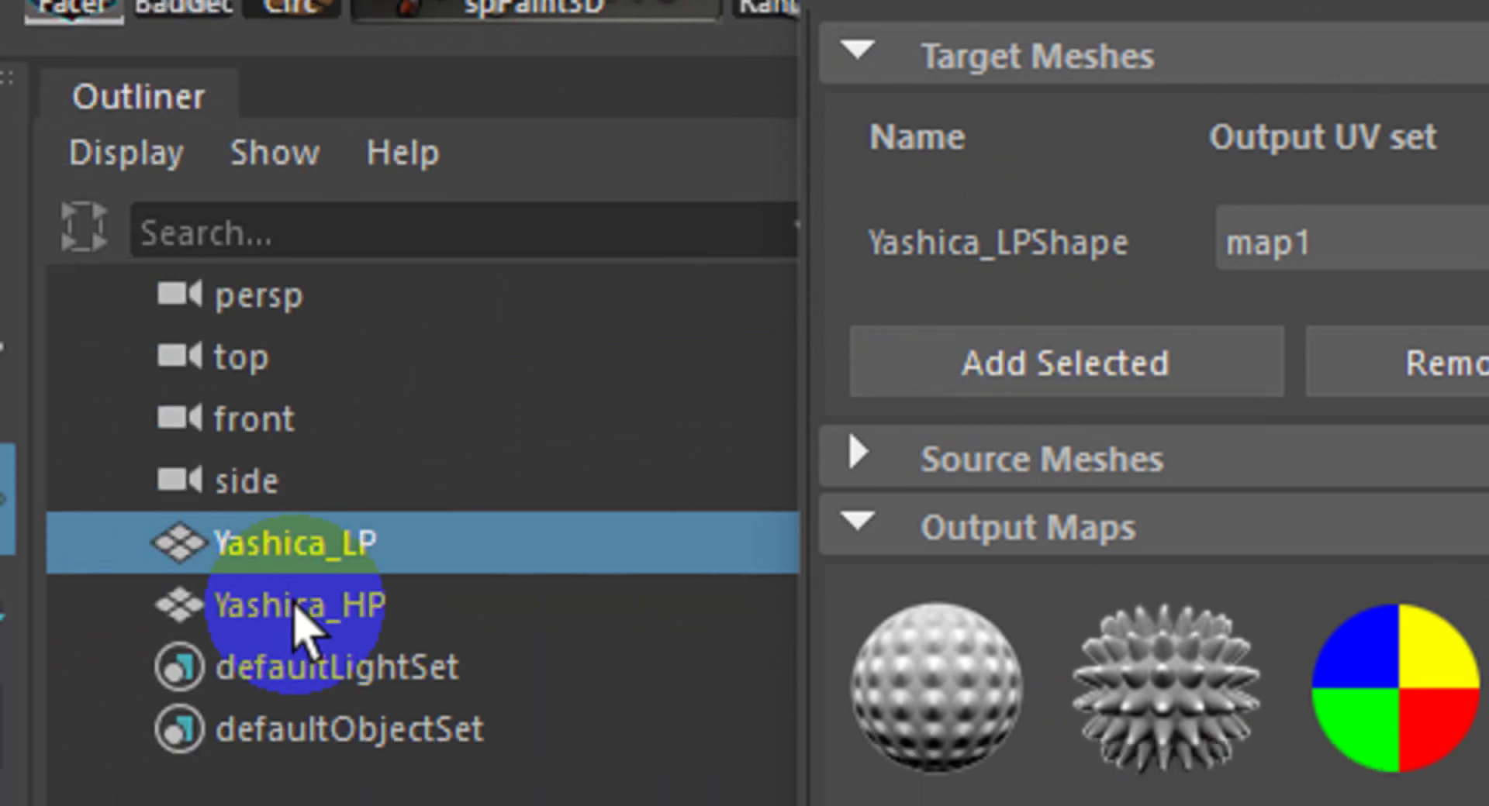
click(355, 603)
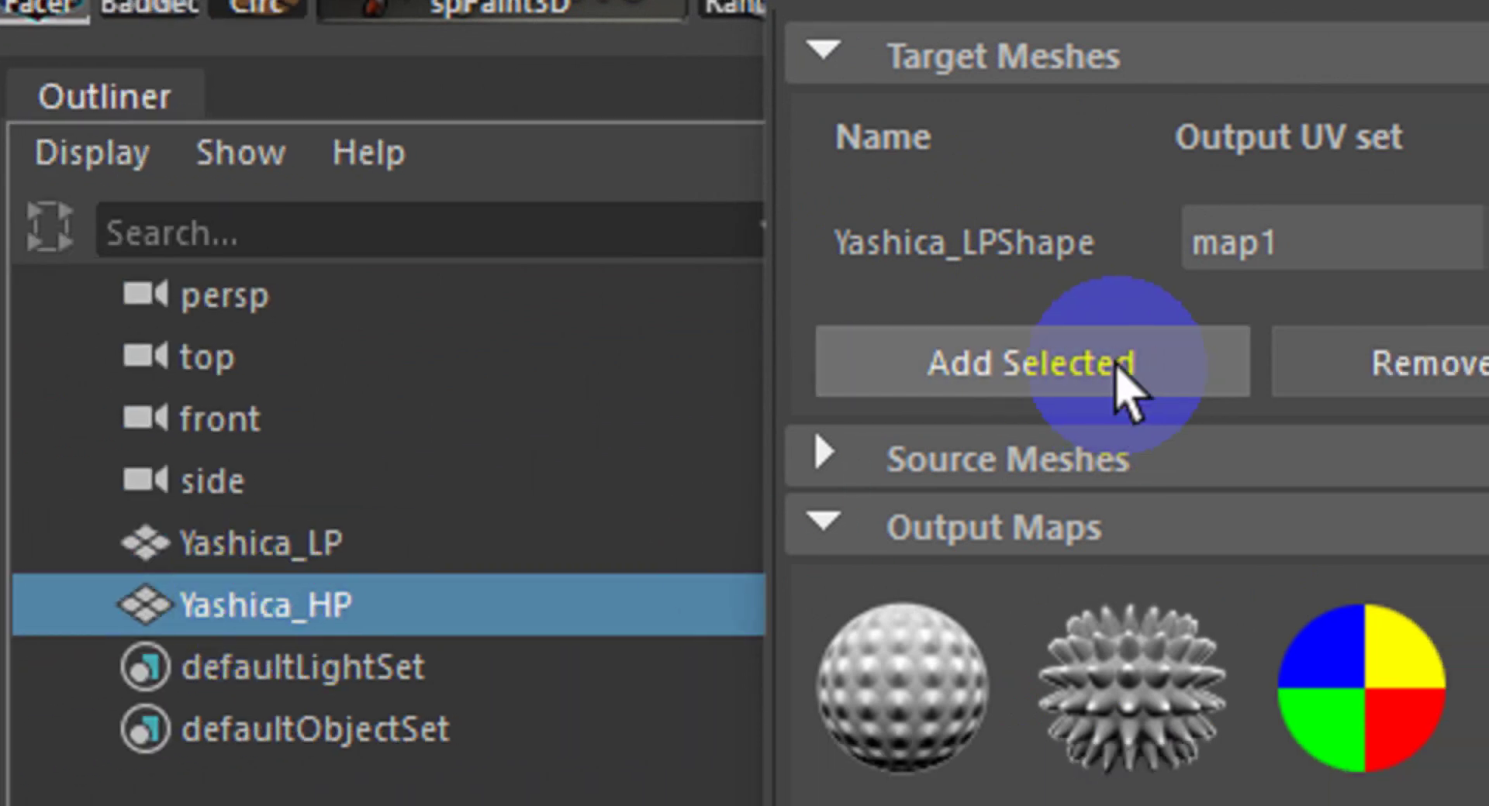
click(1122, 380)
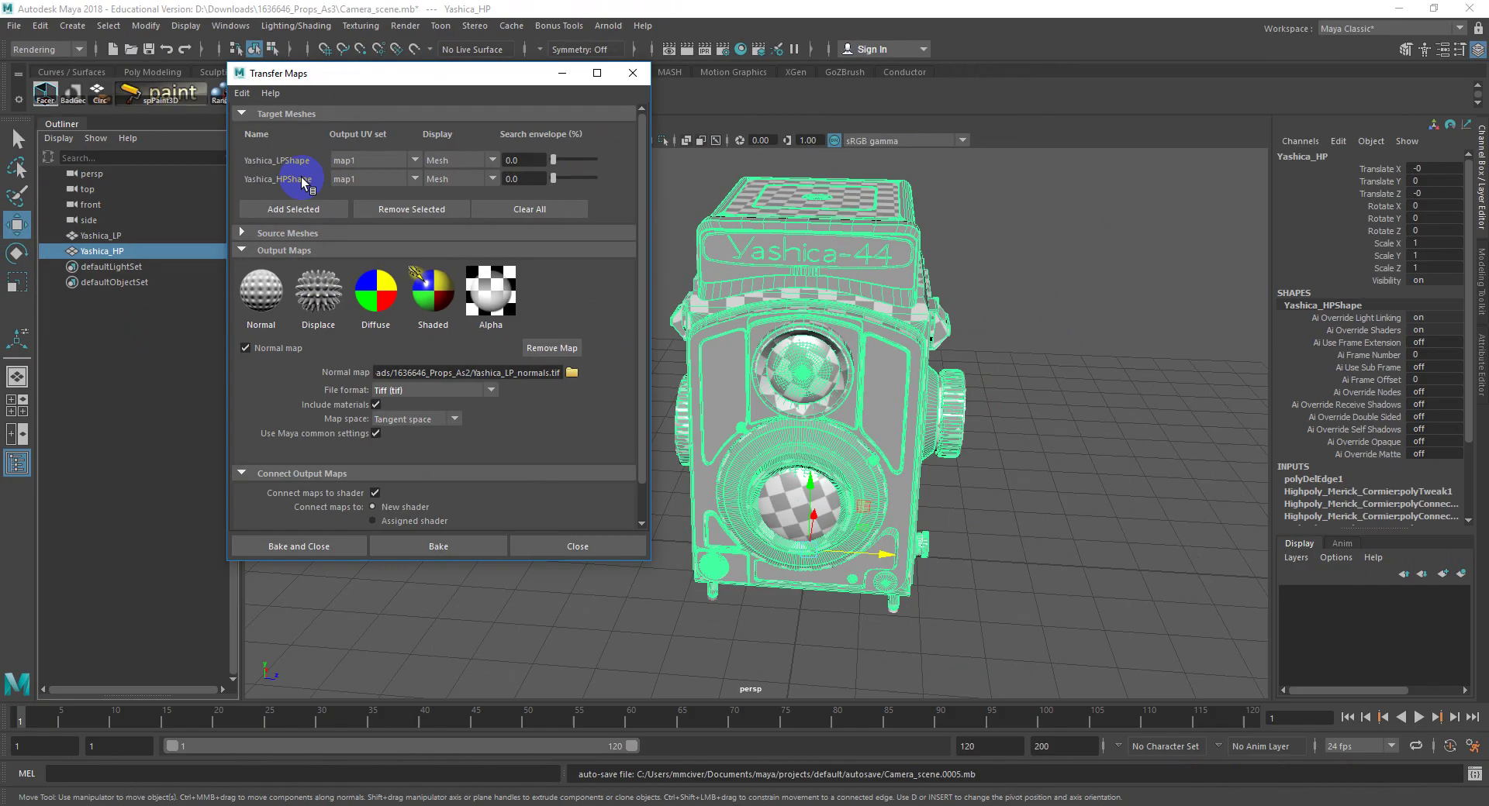
scroll(411, 493, down, 2)
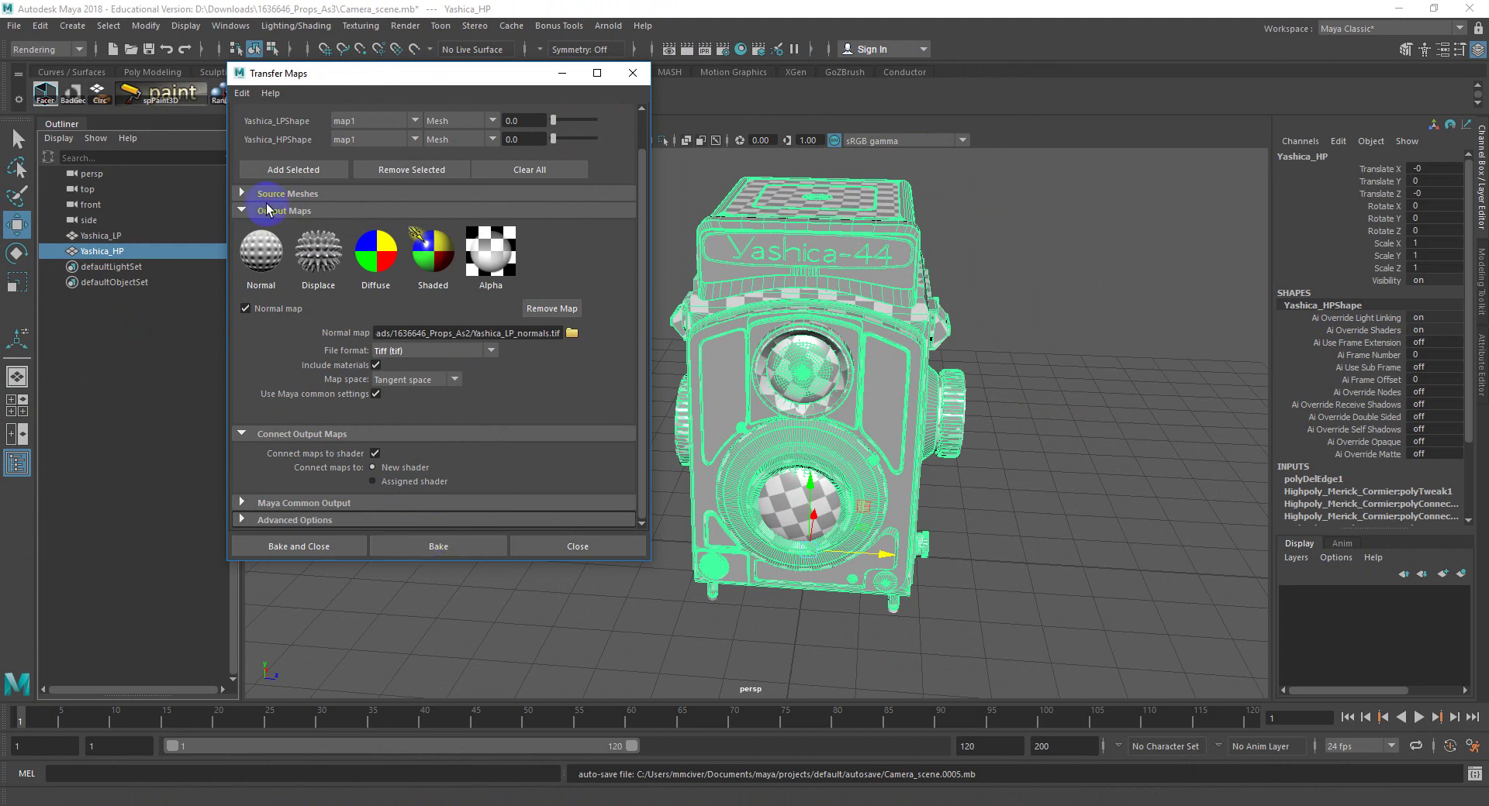
scroll(572, 148, up, 2)
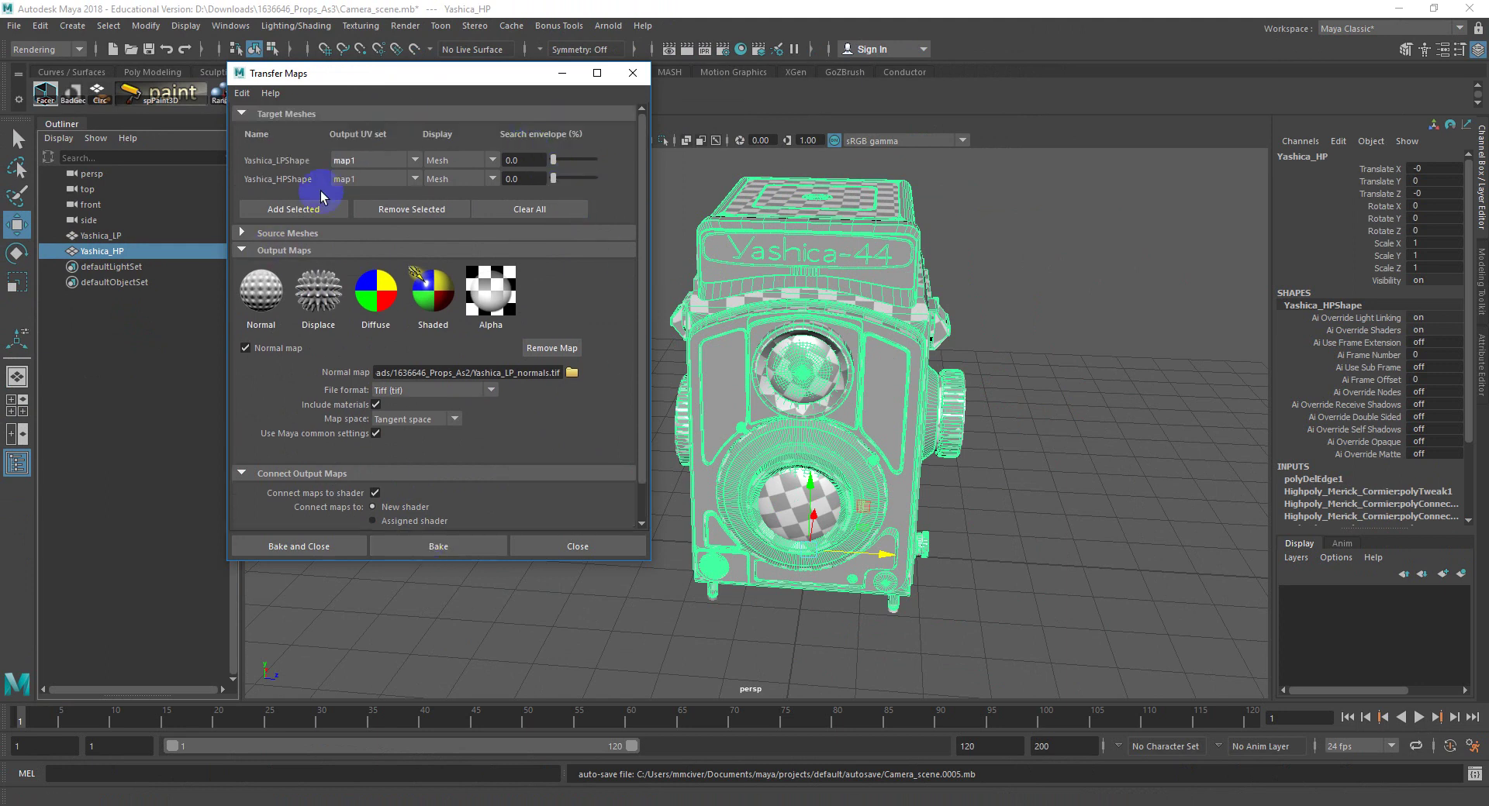
click(448, 209)
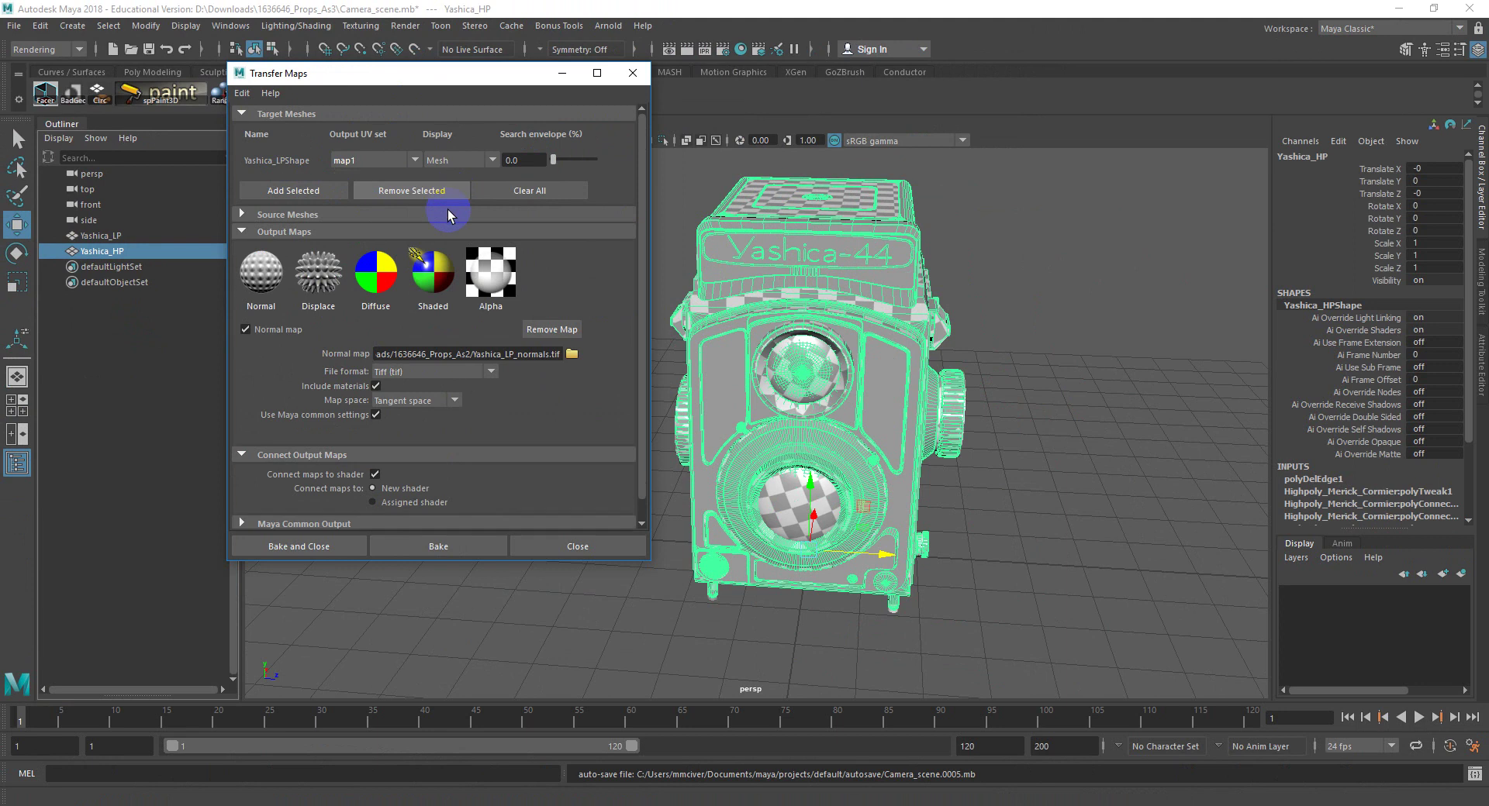
Step: Expand the source meshes settings and add Yashica_HP as the source mesh
click(308, 221)
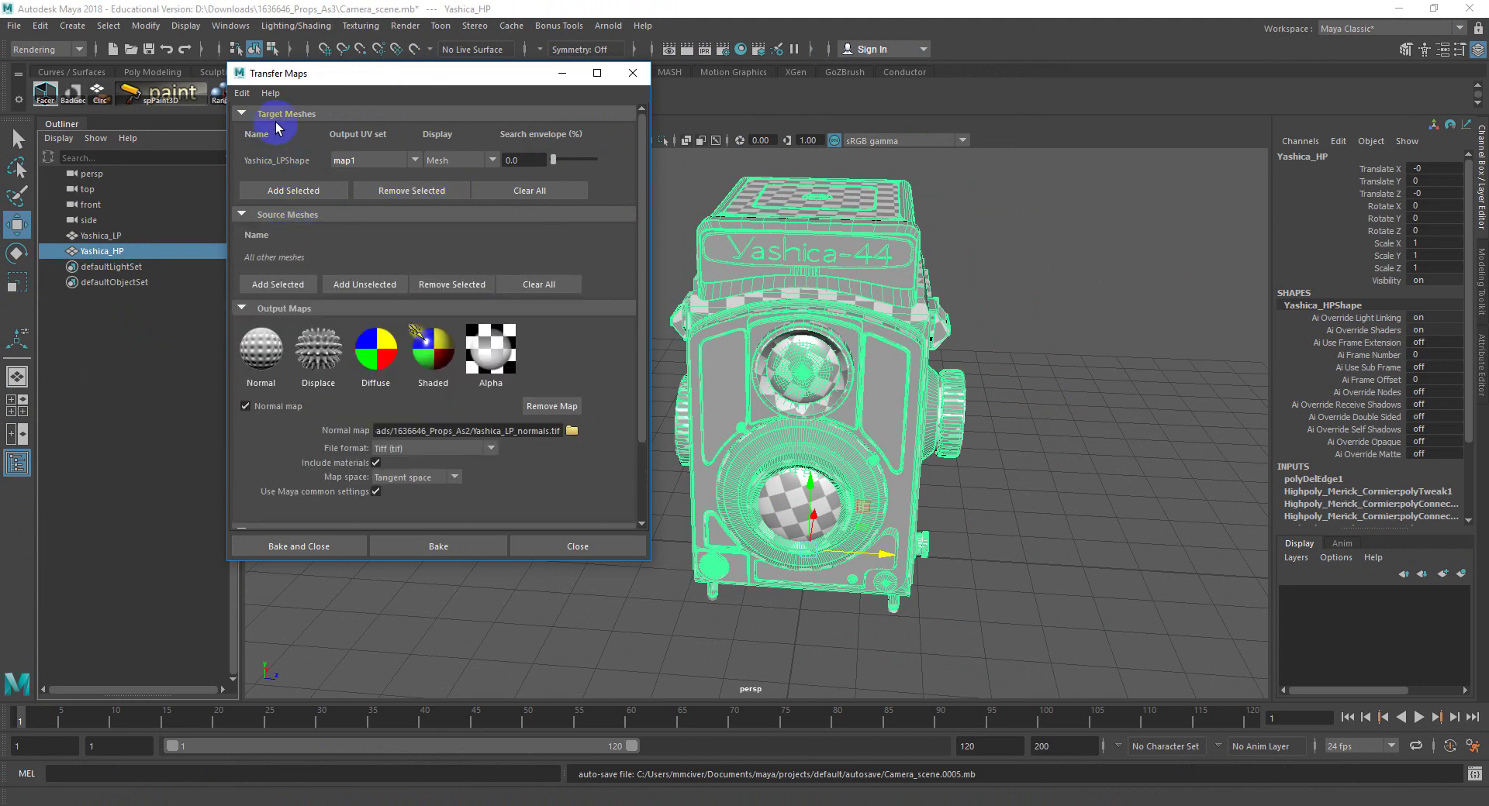
click(109, 250)
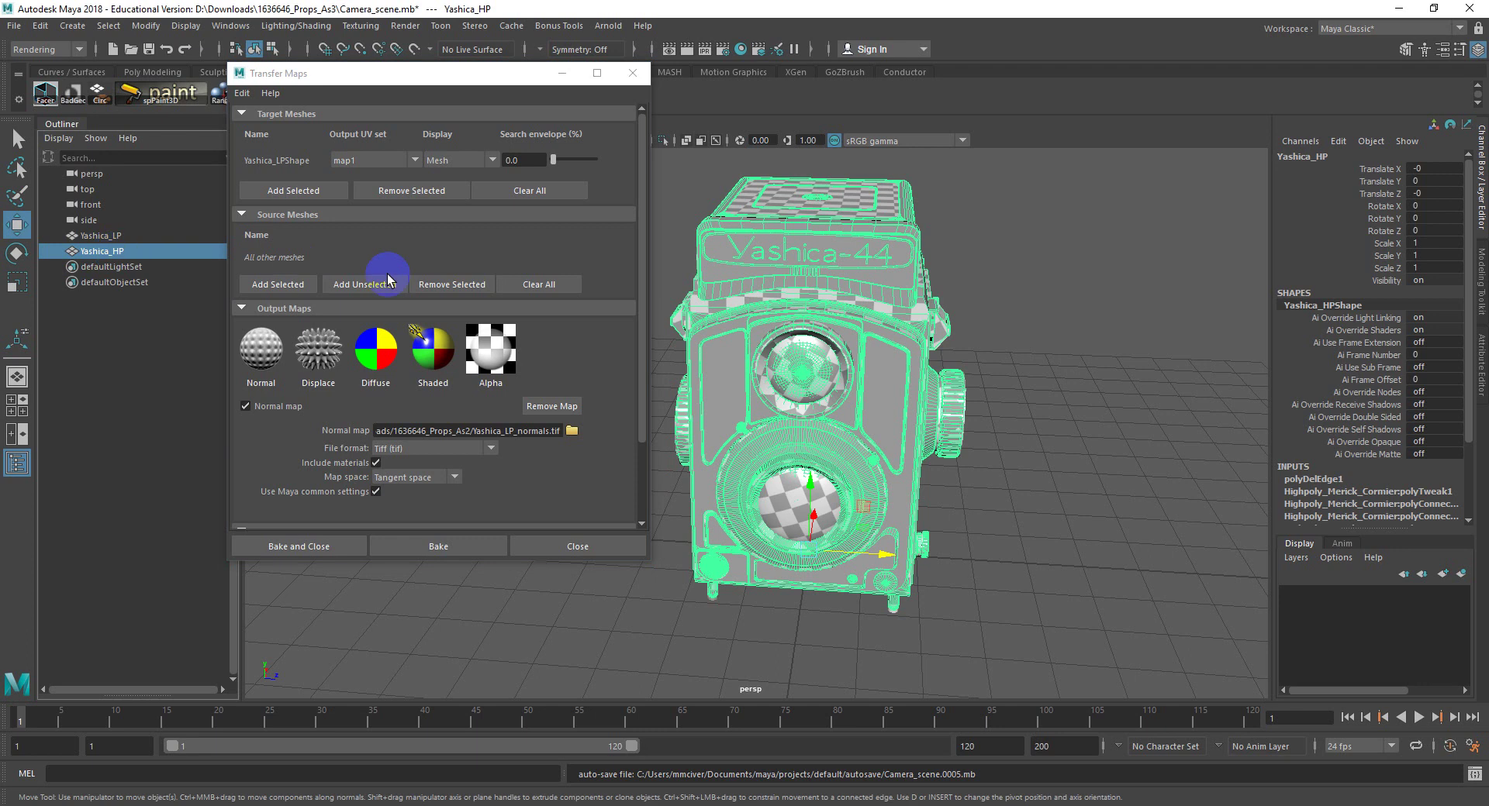
click(302, 285)
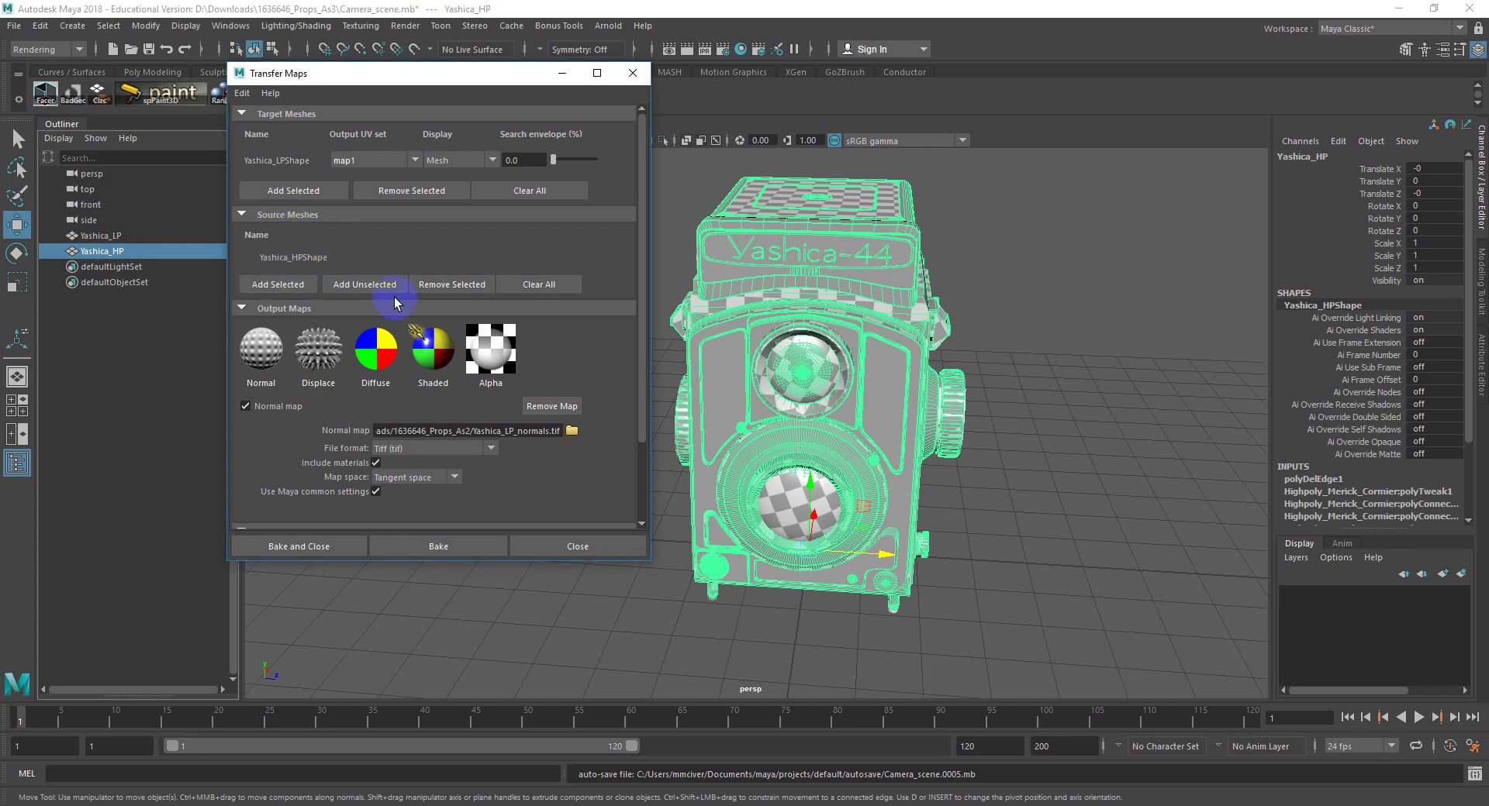
Step: Bake the normal map and move Yashica_LP about 4.79 units along Z to inspect it beside the high-poly camera
click(431, 547)
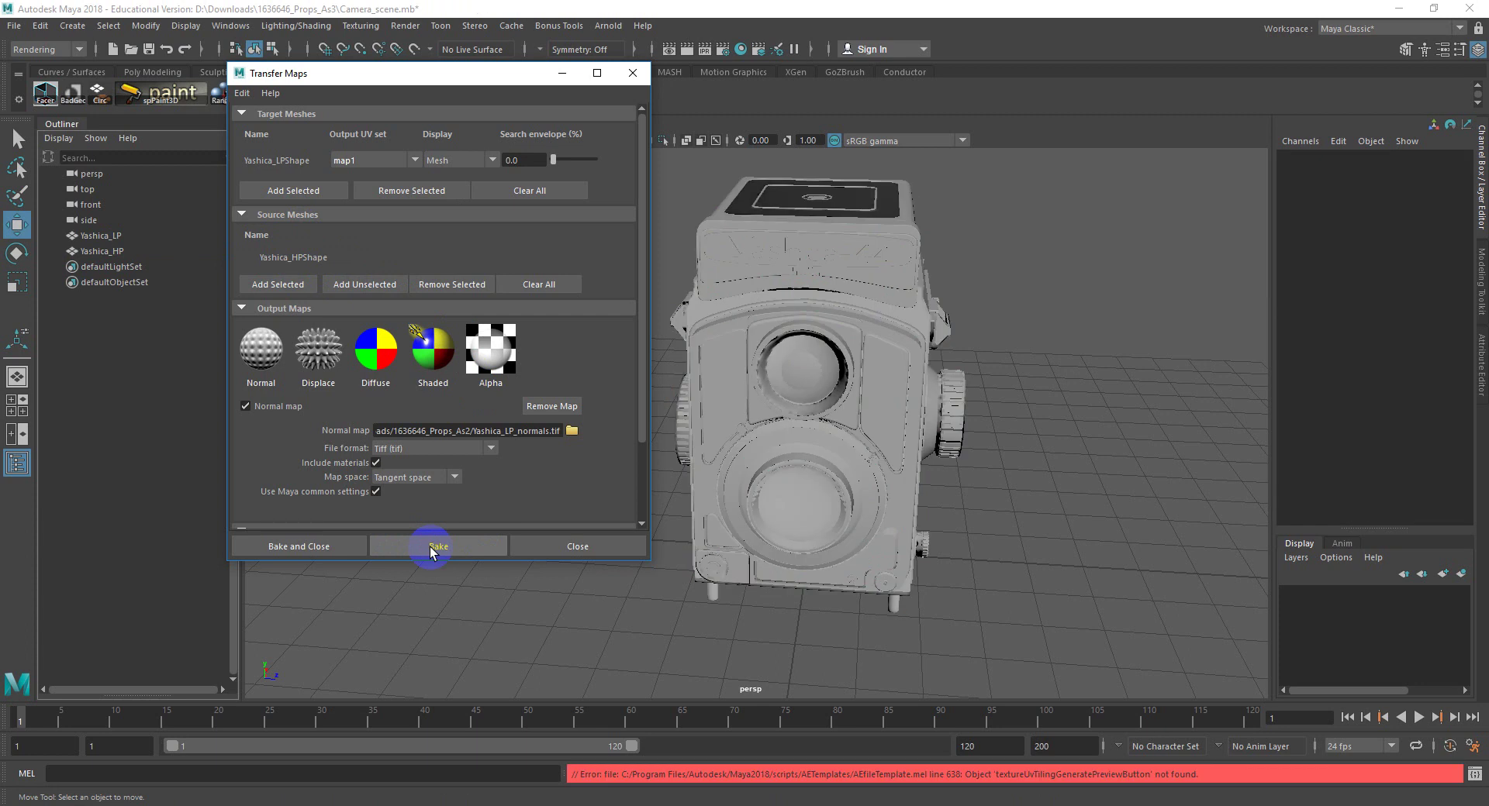
click(122, 236)
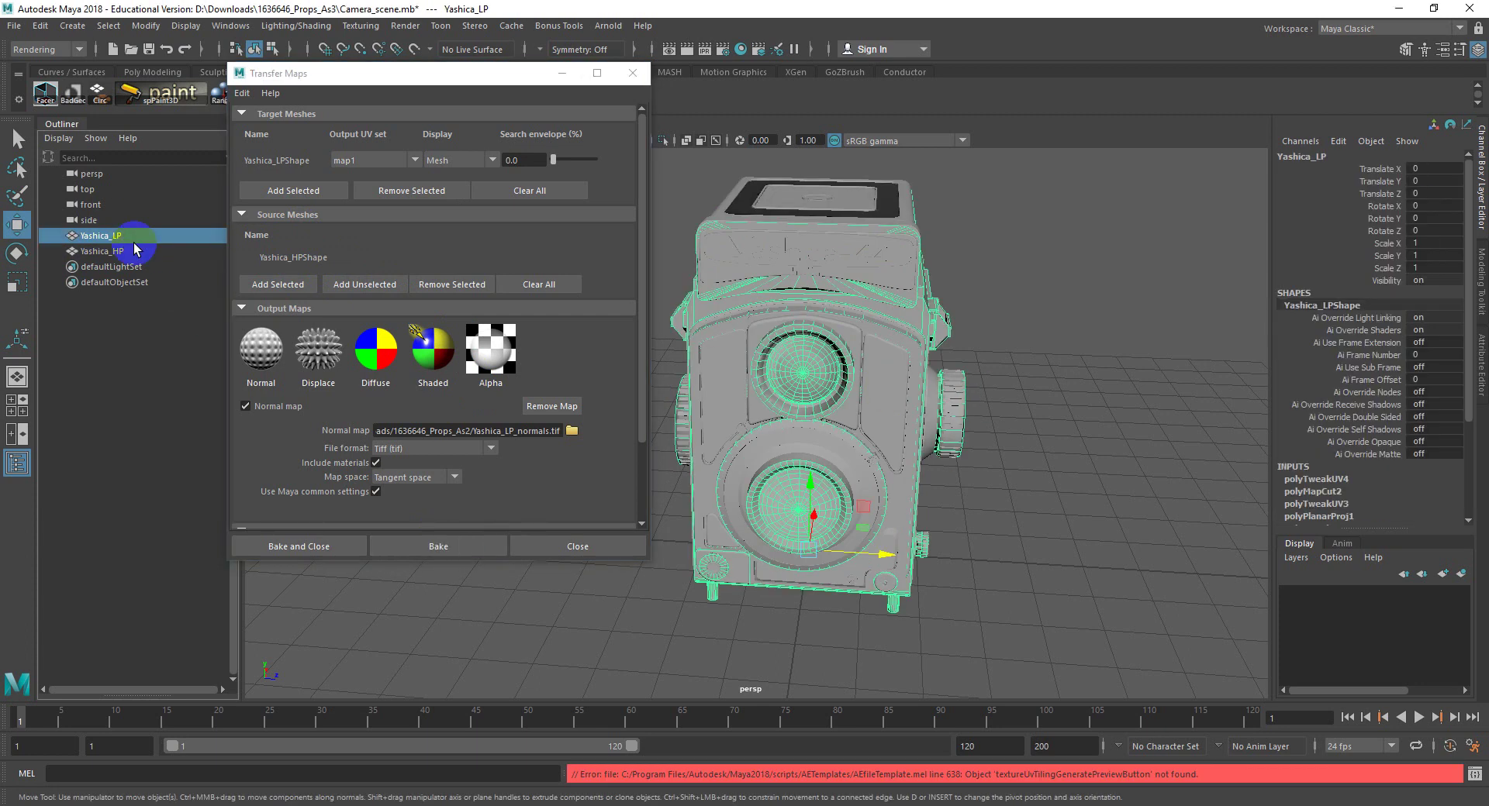
drag(883, 557, 1167, 570)
alt+middle_drag(1116, 527, 922, 527)
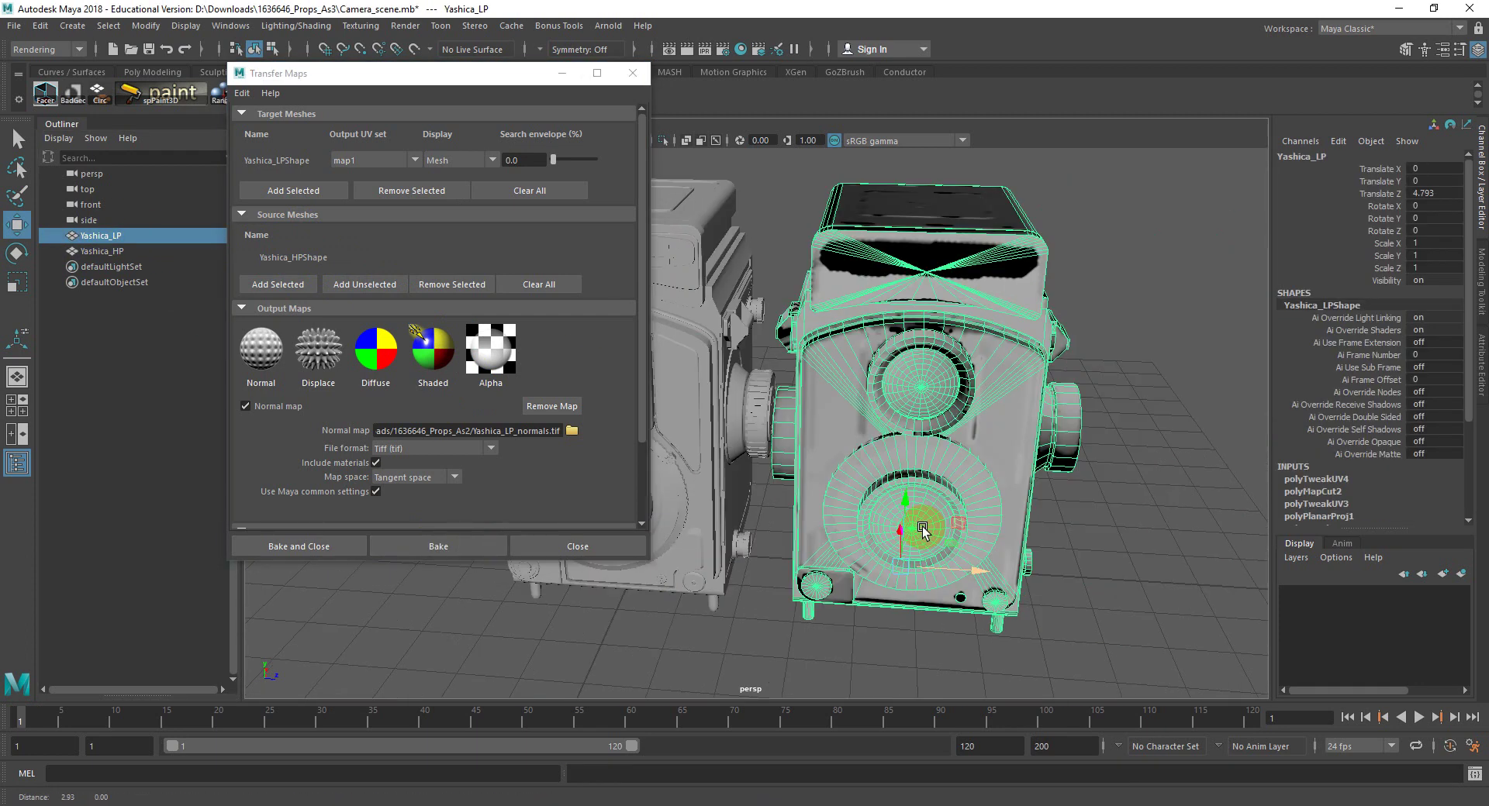
alt+drag(922, 528, 834, 523)
scroll(1105, 439, up, 2)
click(1094, 440)
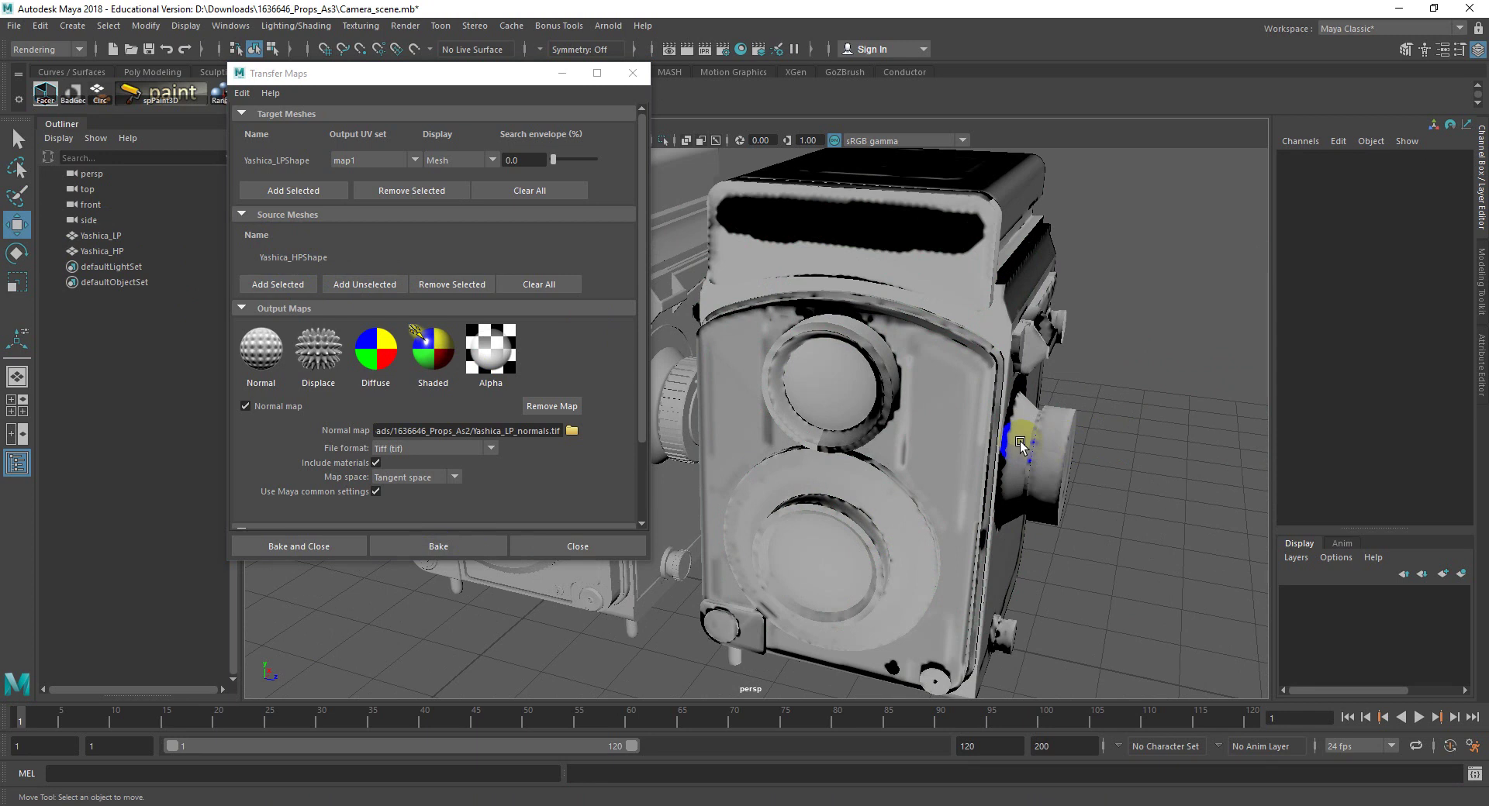
alt+drag(1018, 439, 1006, 436)
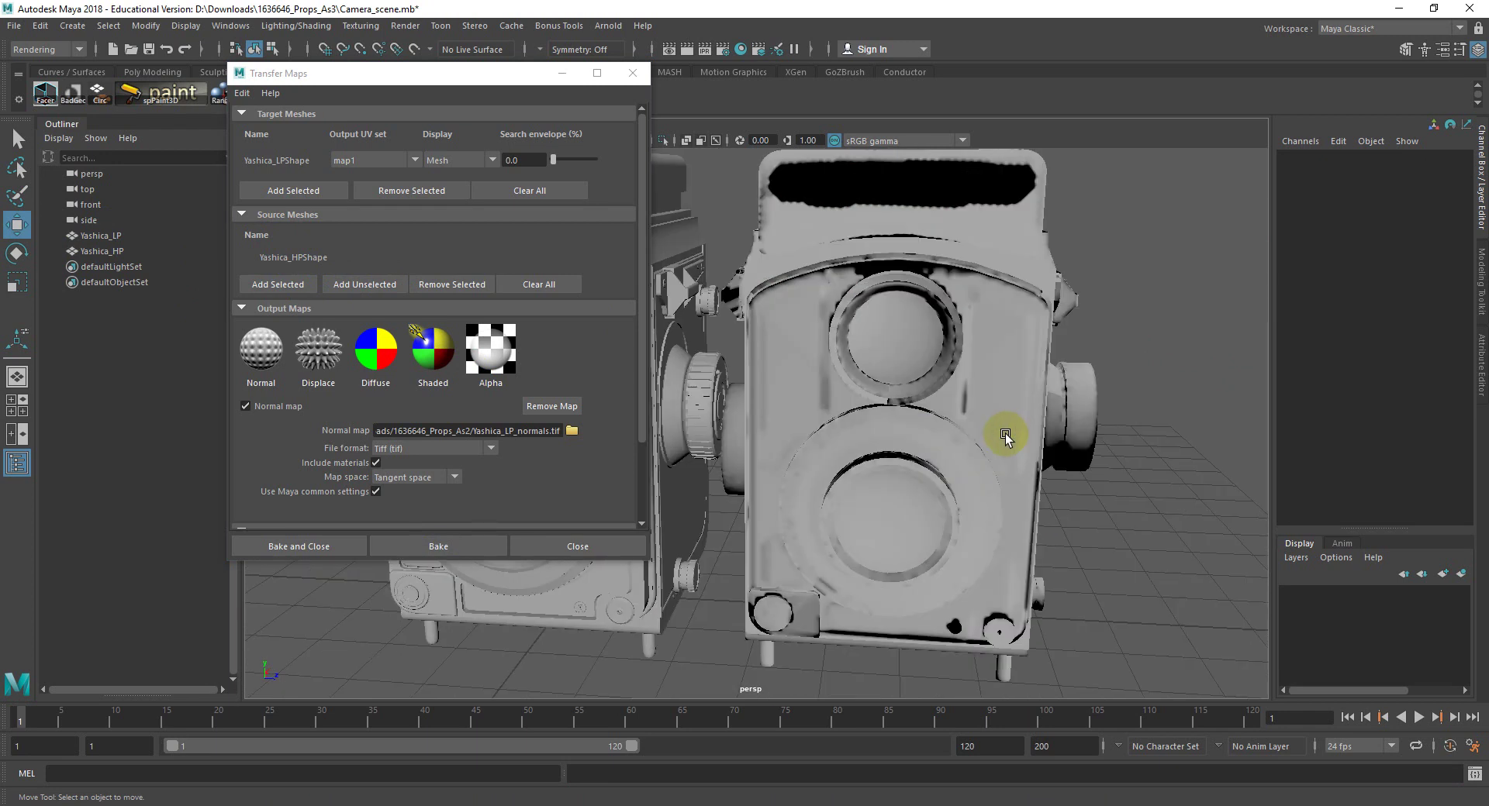
click(939, 423)
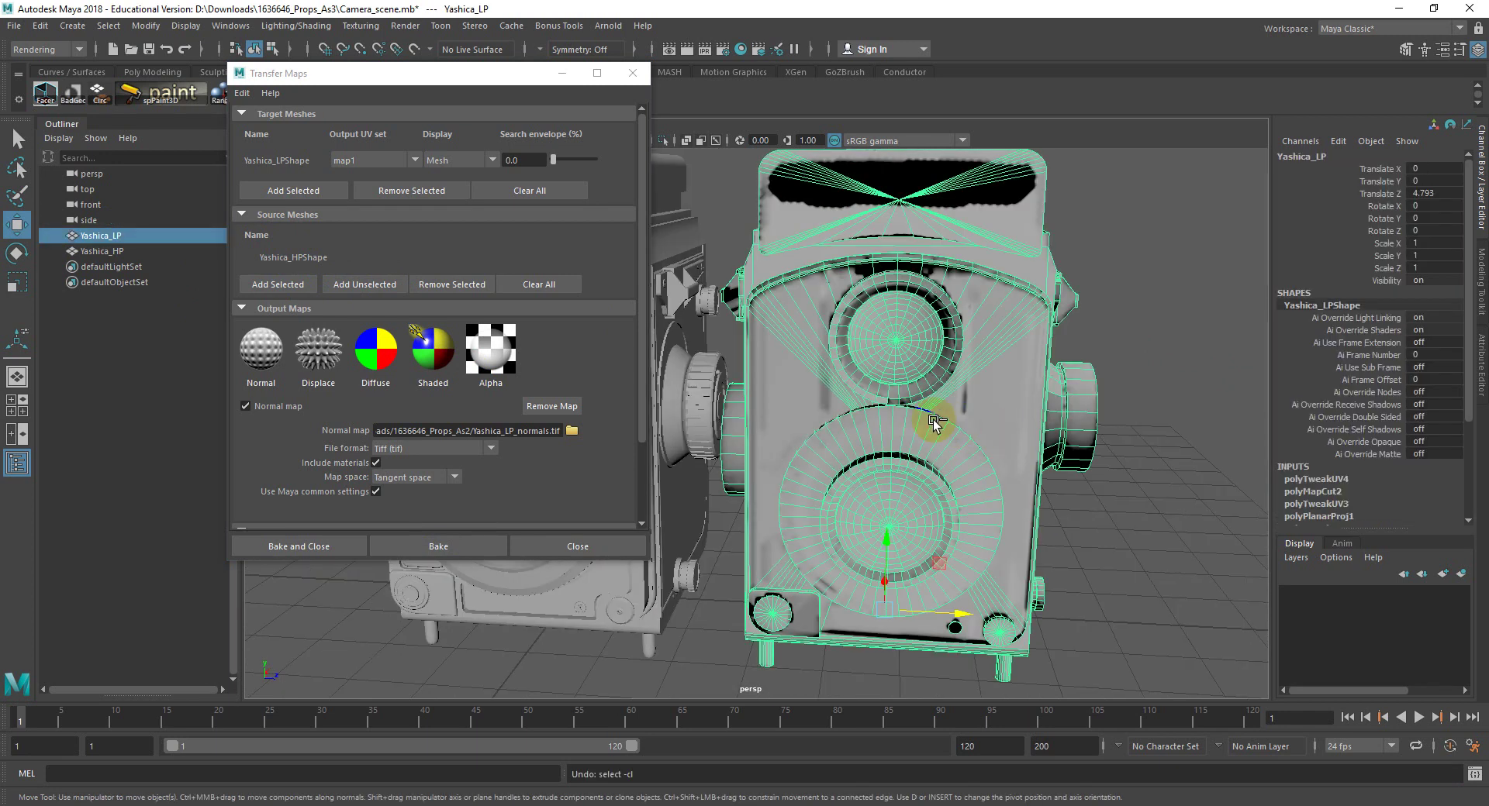
Step: Undo the last move of Yashica_LP and the selection changes around it
key(ctrl+z)
key(ctrl+z)
key(ctrl+z)
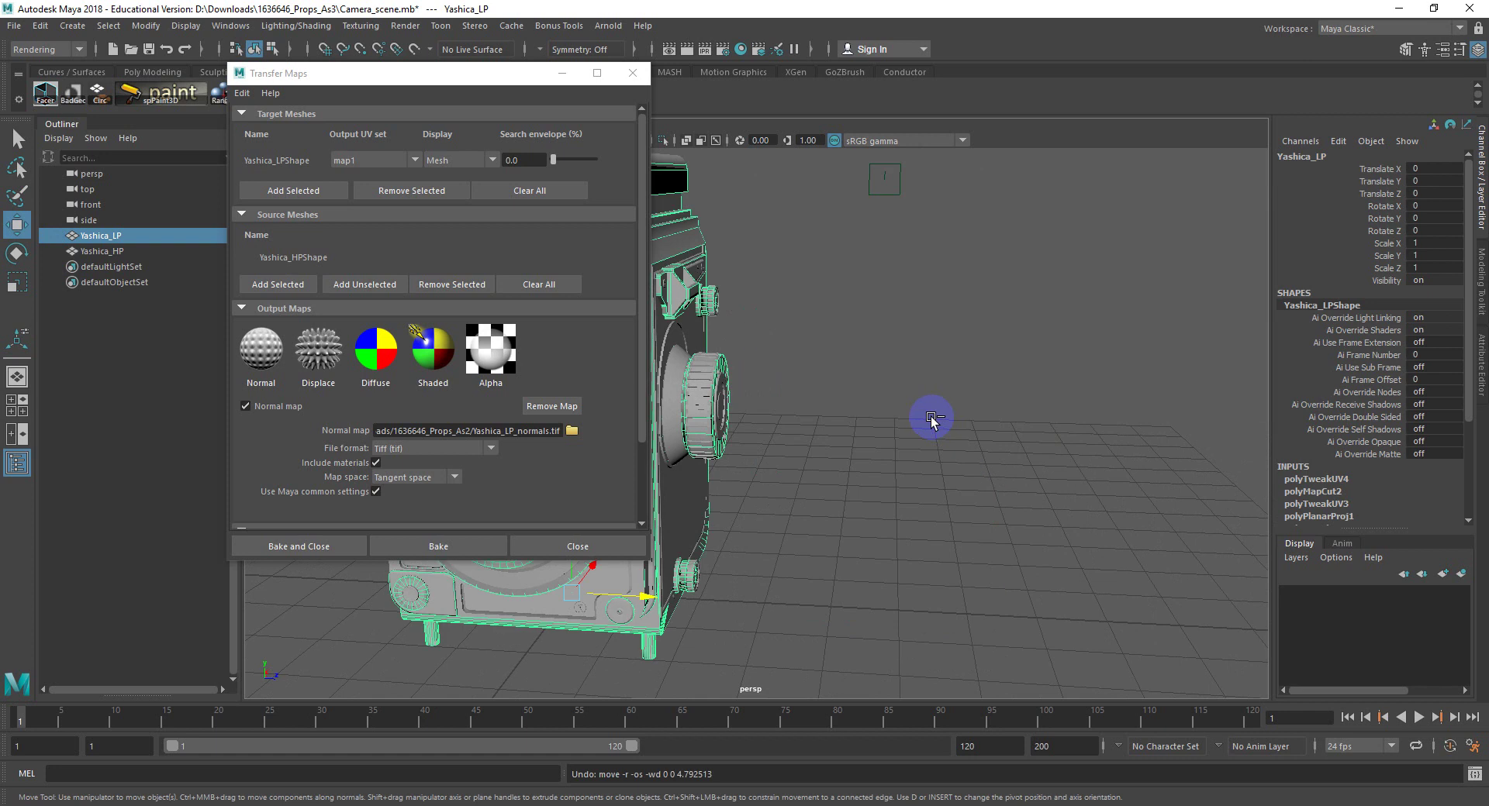
key(f)
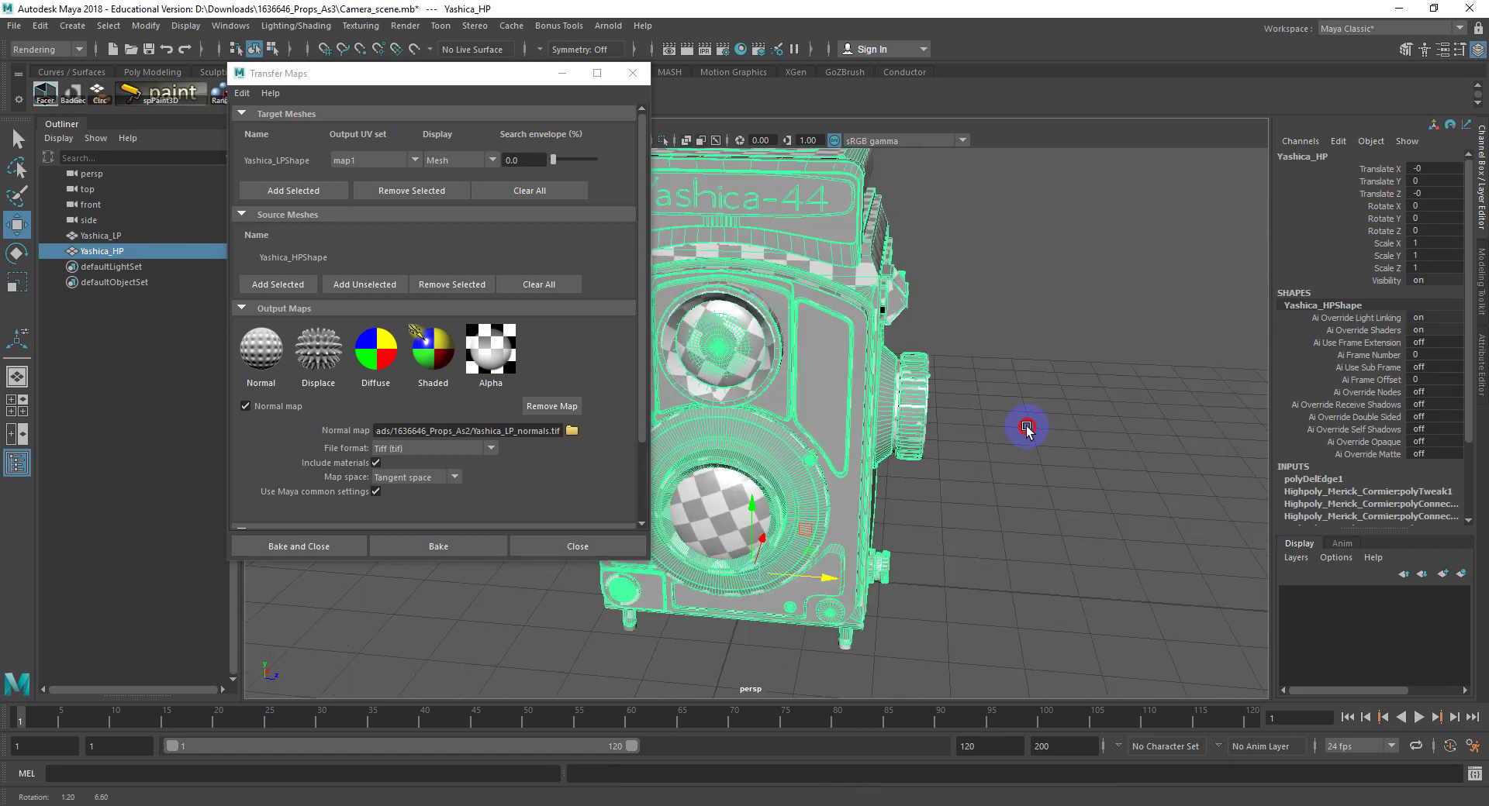
Step: With Yashica_LP selected, set the common output map width and height to 4096 and the sampling quality to High (8x8)
click(116, 236)
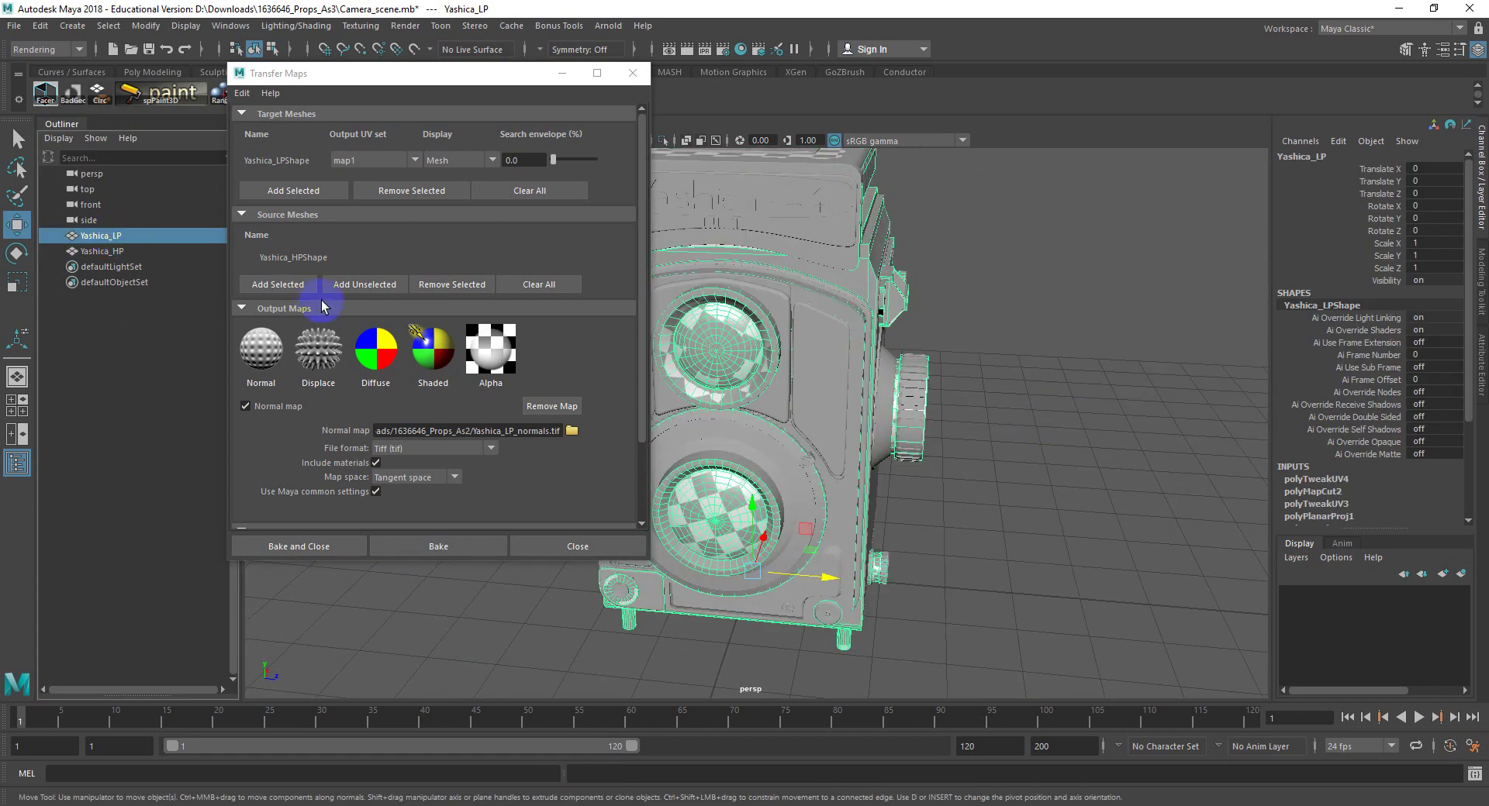
key(shift+h)
scroll(490, 258, down, 2)
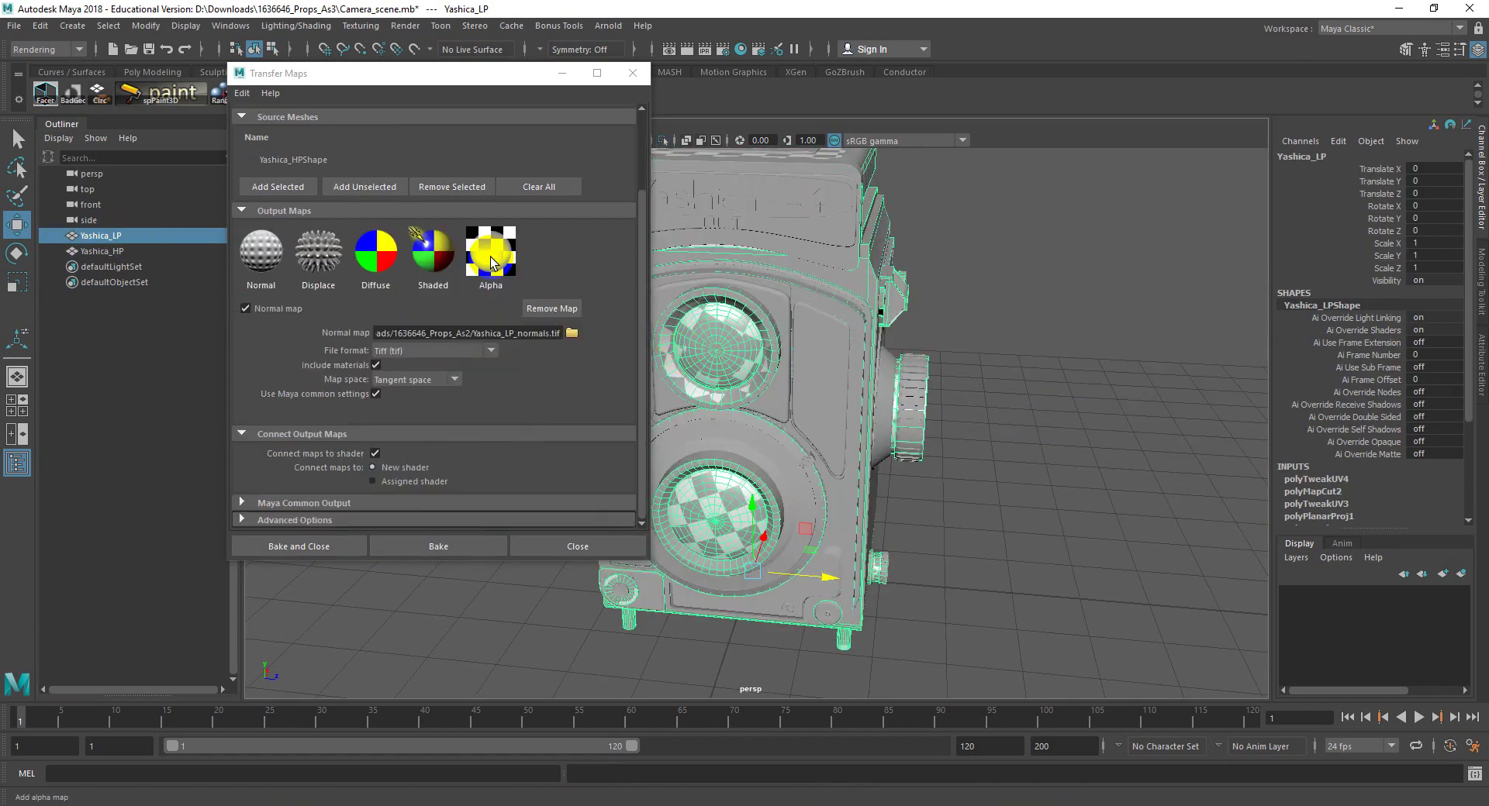
click(339, 493)
scroll(487, 446, down, 4)
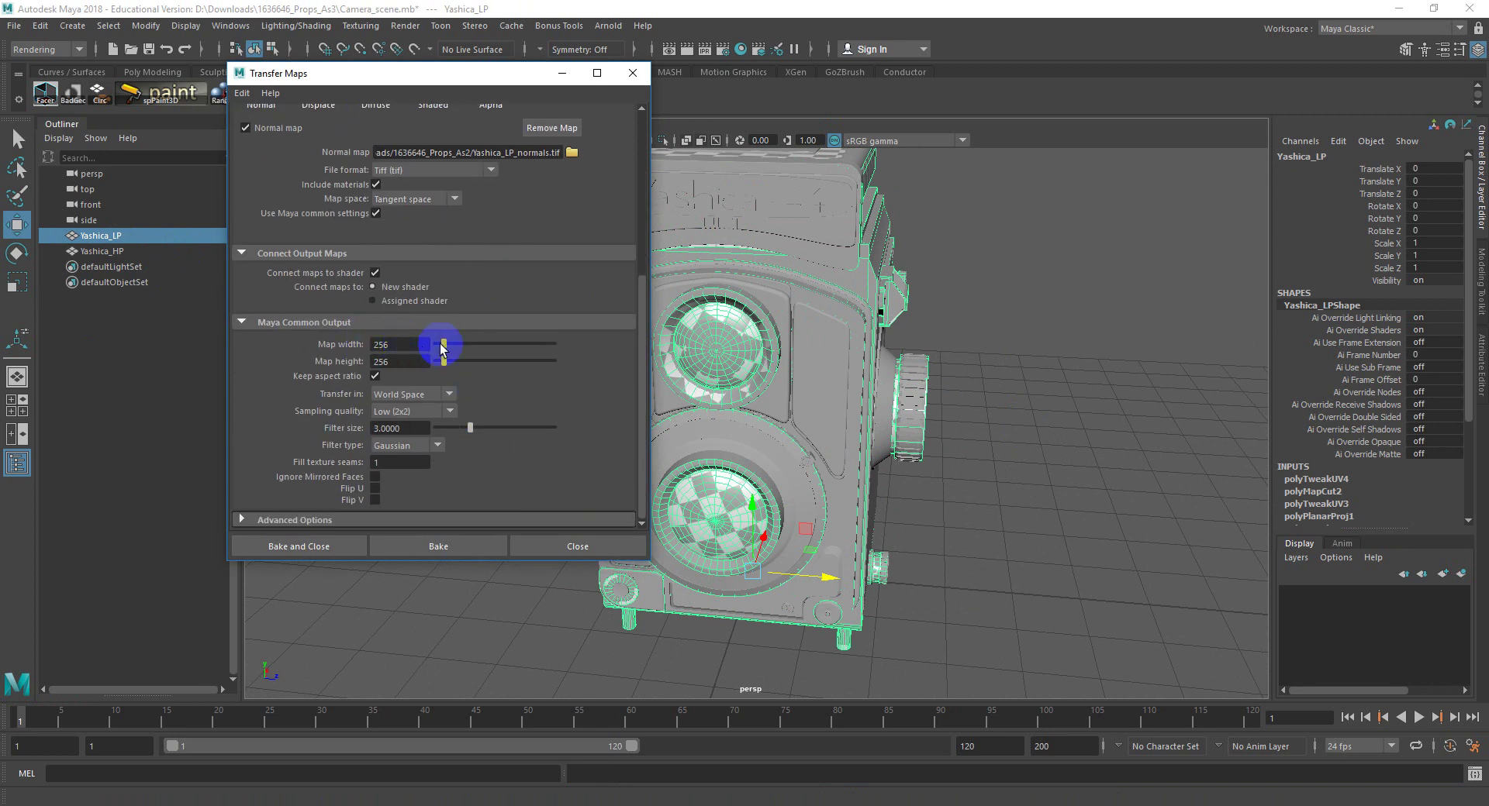
drag(443, 344, 607, 347)
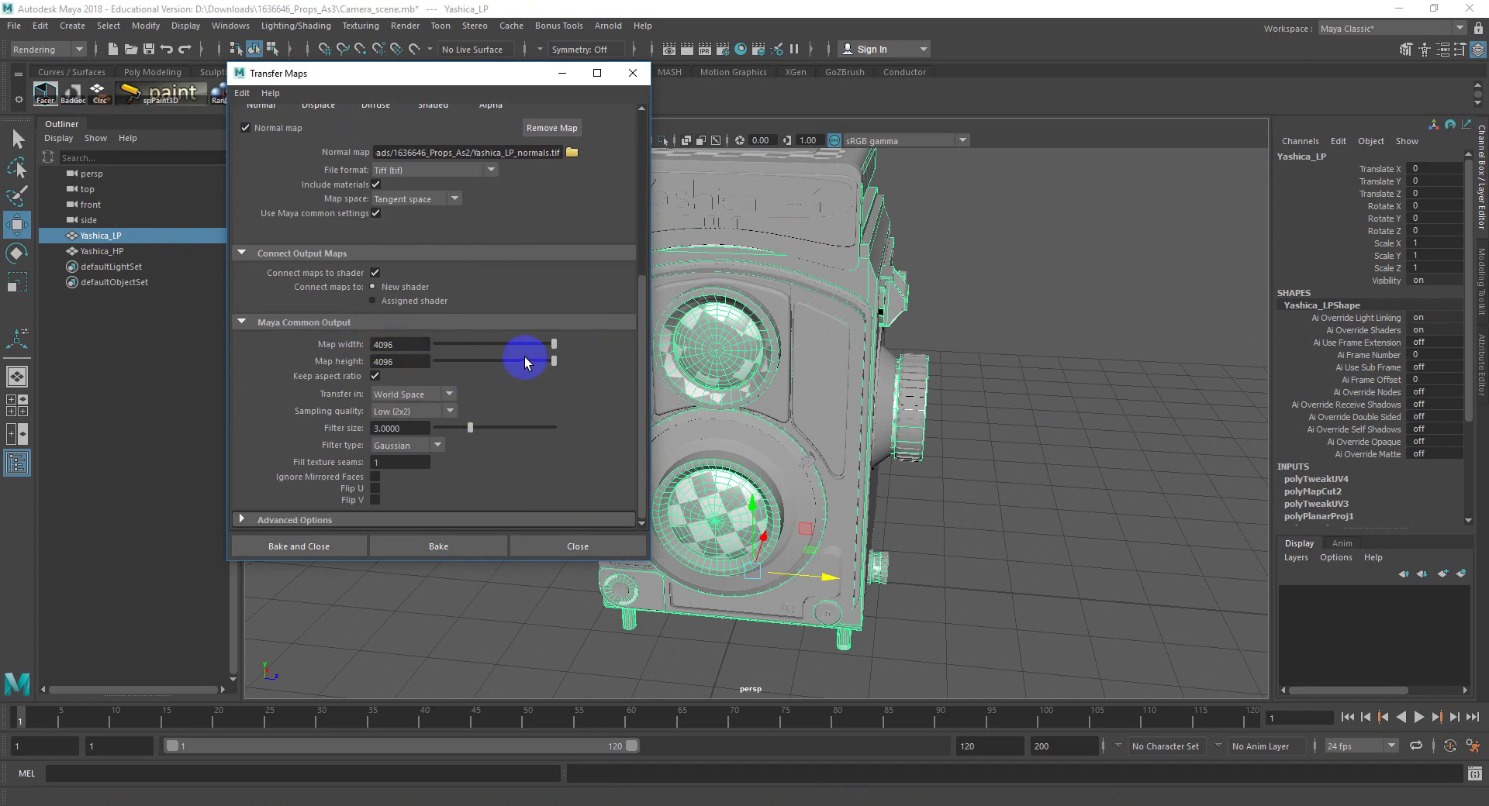
click(450, 411)
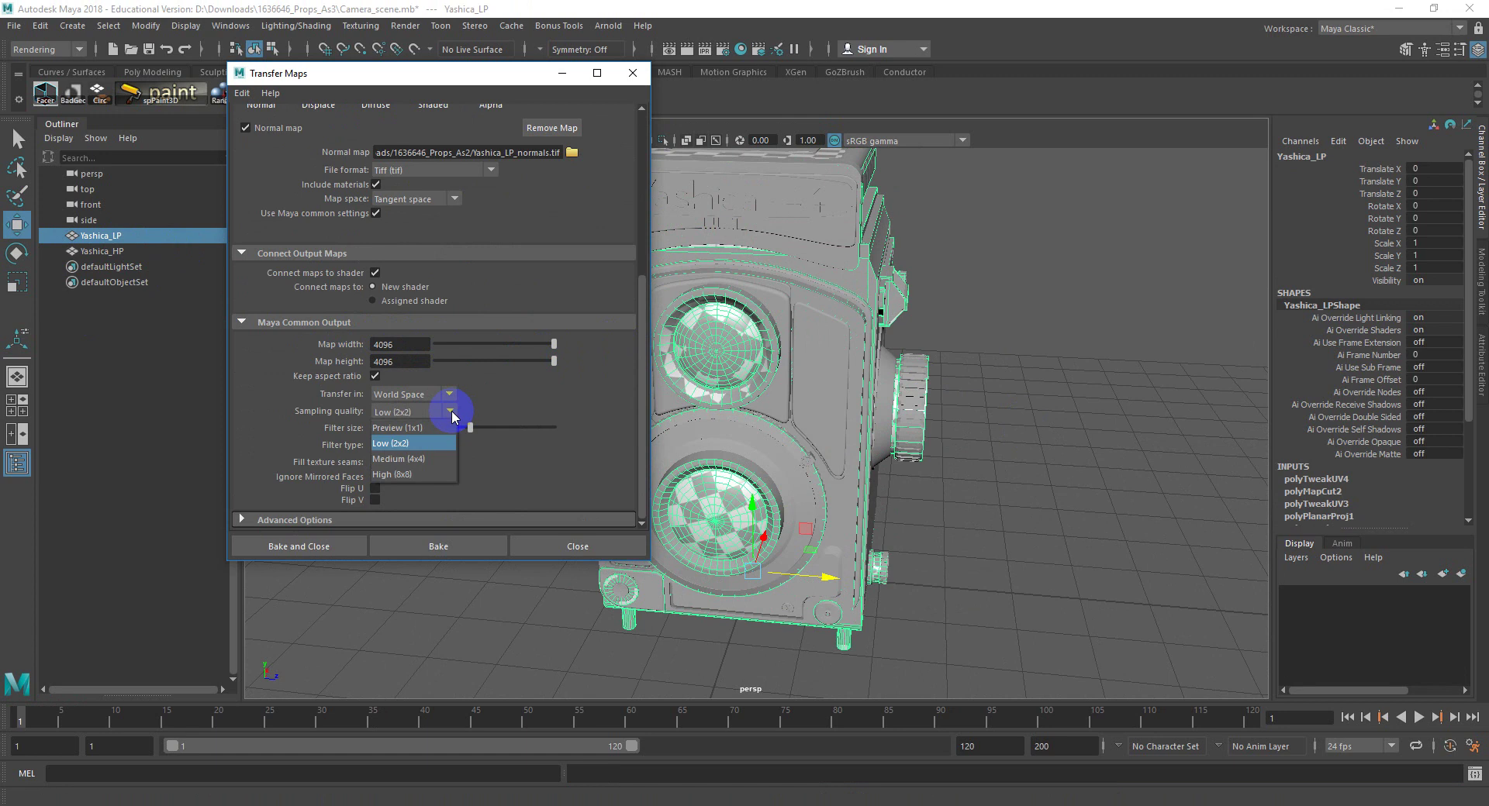
click(392, 474)
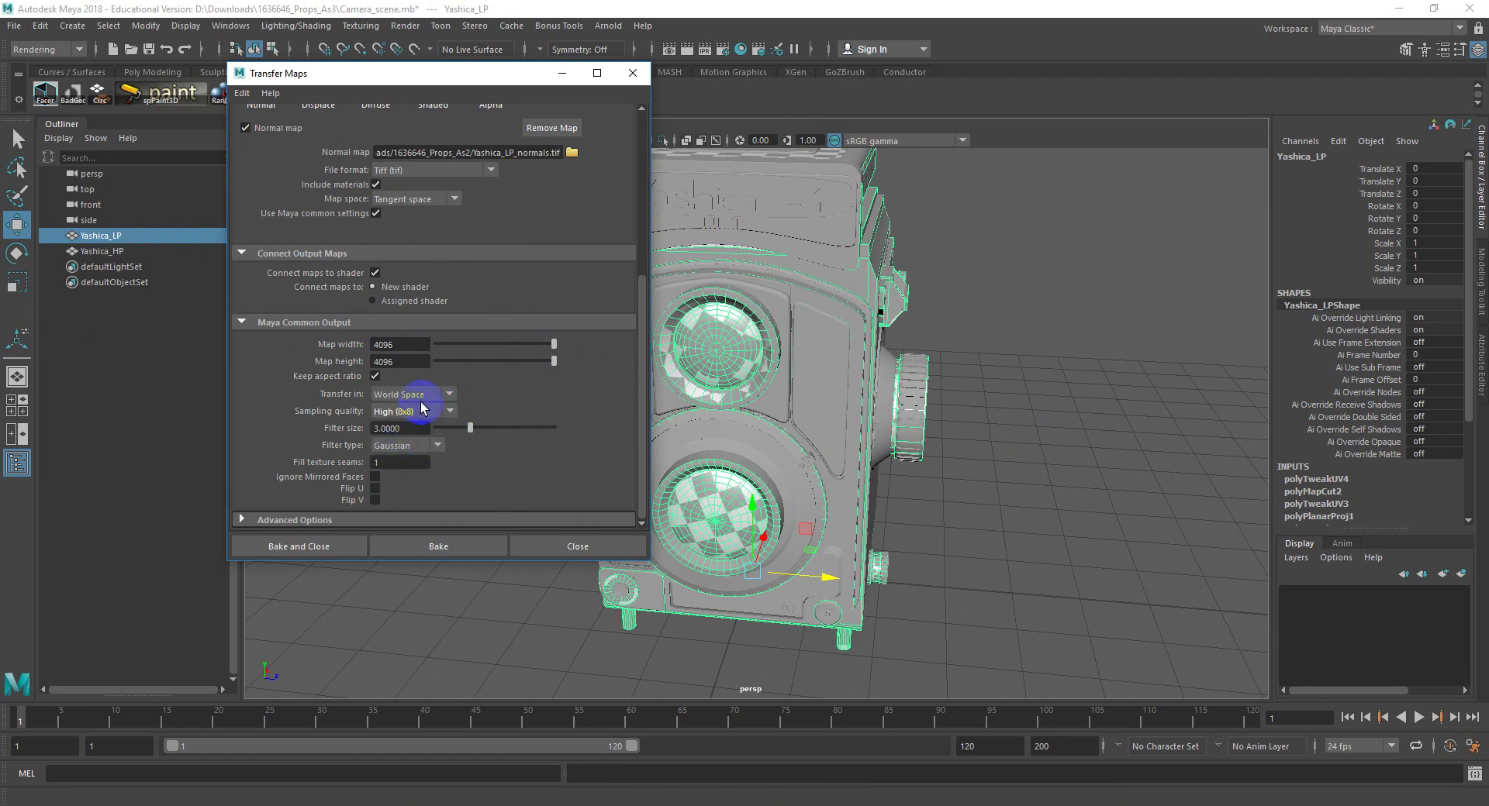
Step: Review the map size and transfer space in the Maya Common Output settings, keeping 4096 and World Space
click(310, 322)
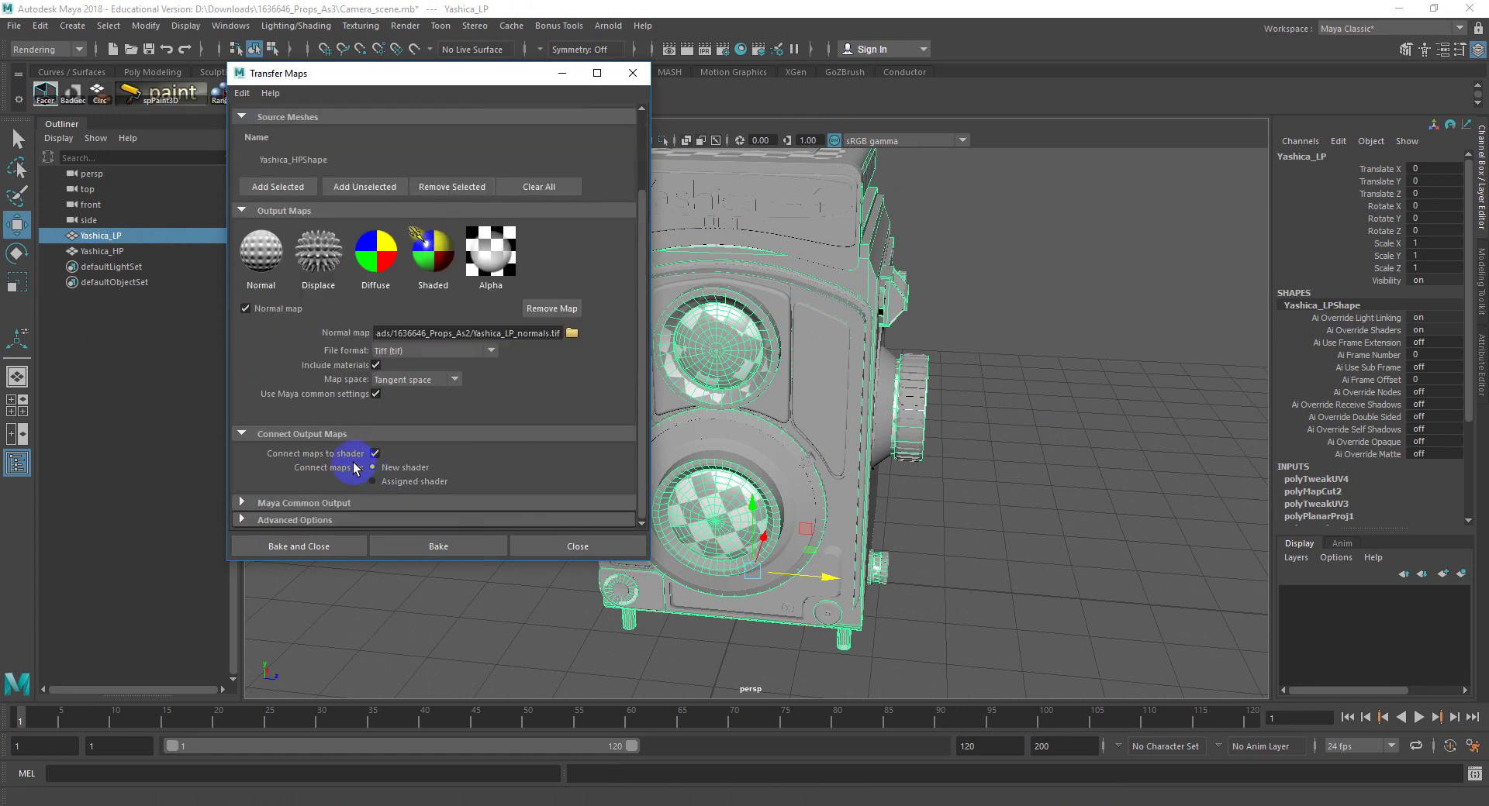
click(314, 503)
scroll(472, 387, down, 4)
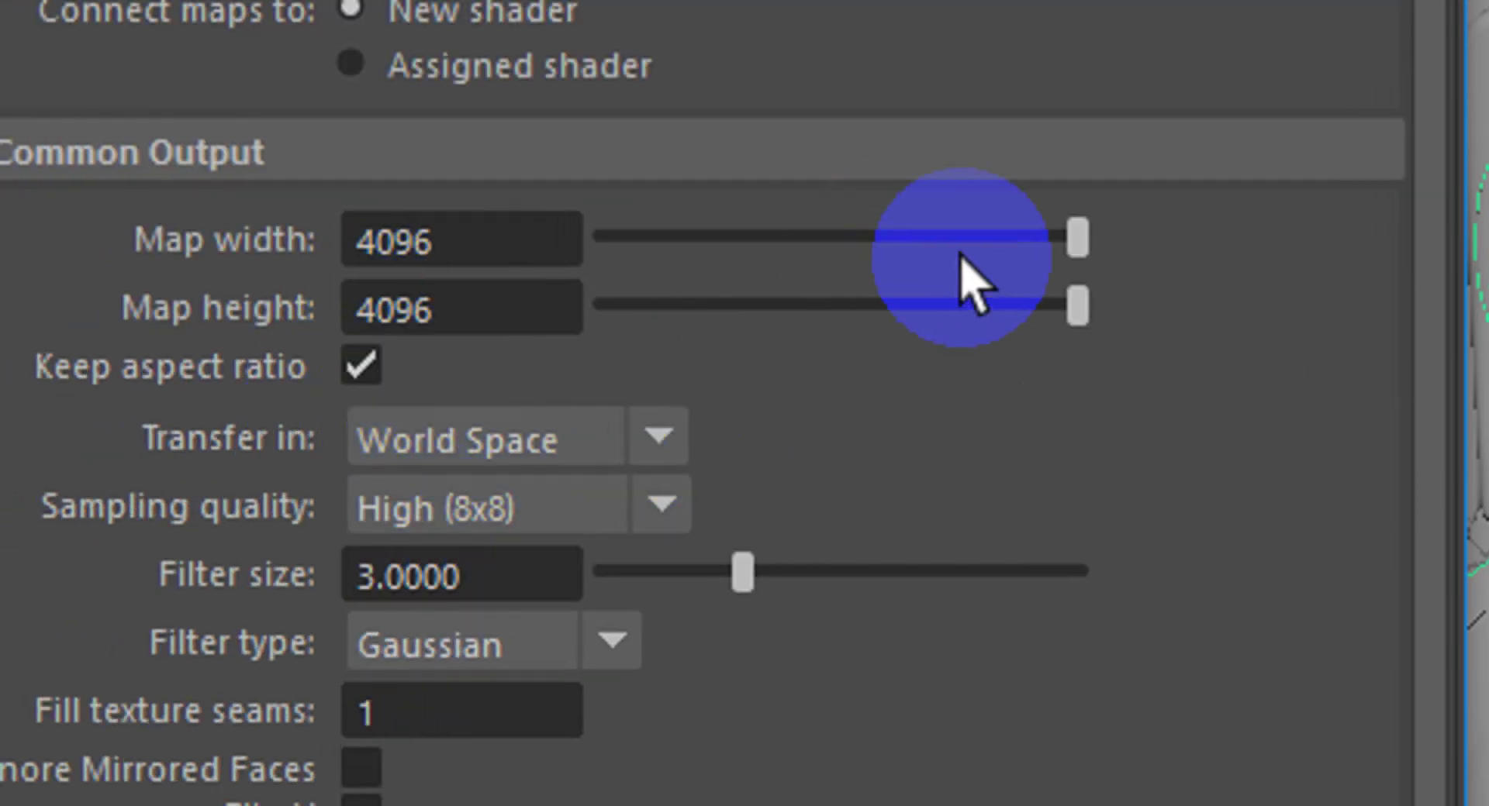
drag(961, 241, 1348, 235)
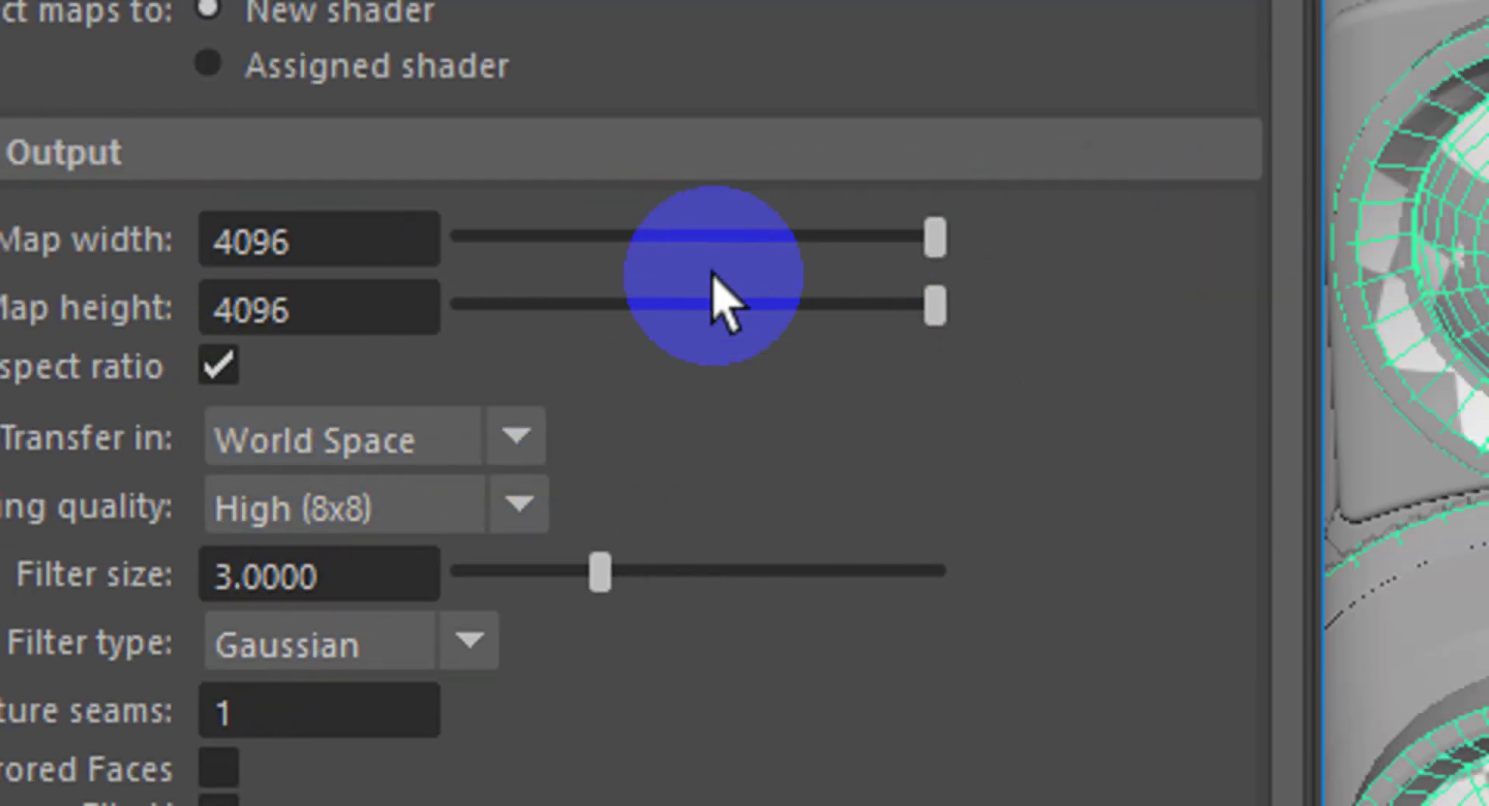
click(519, 454)
click(525, 440)
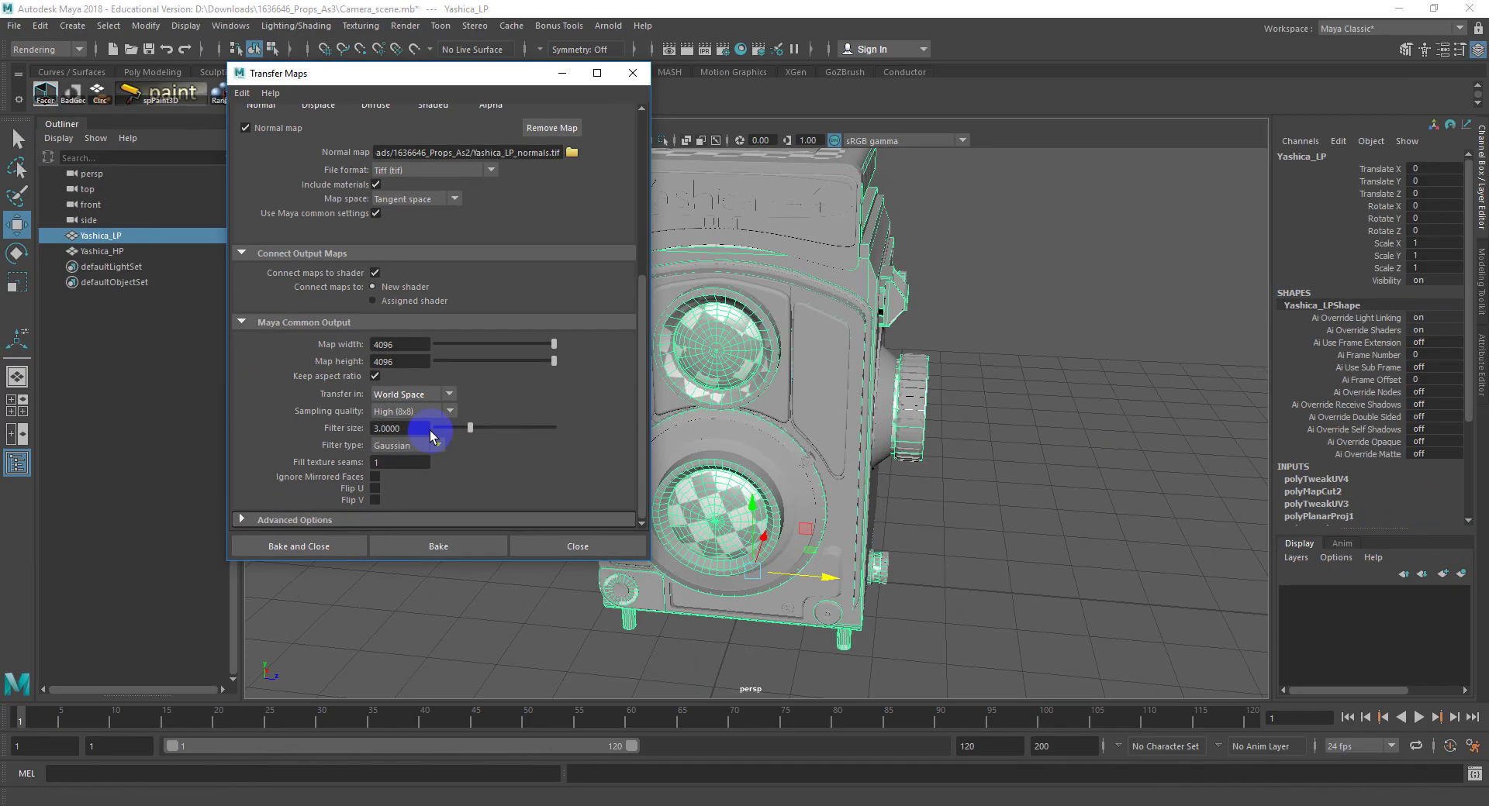
Step: Expand the advanced transfer options and bake the normal map again
click(369, 521)
scroll(445, 461, down, 2)
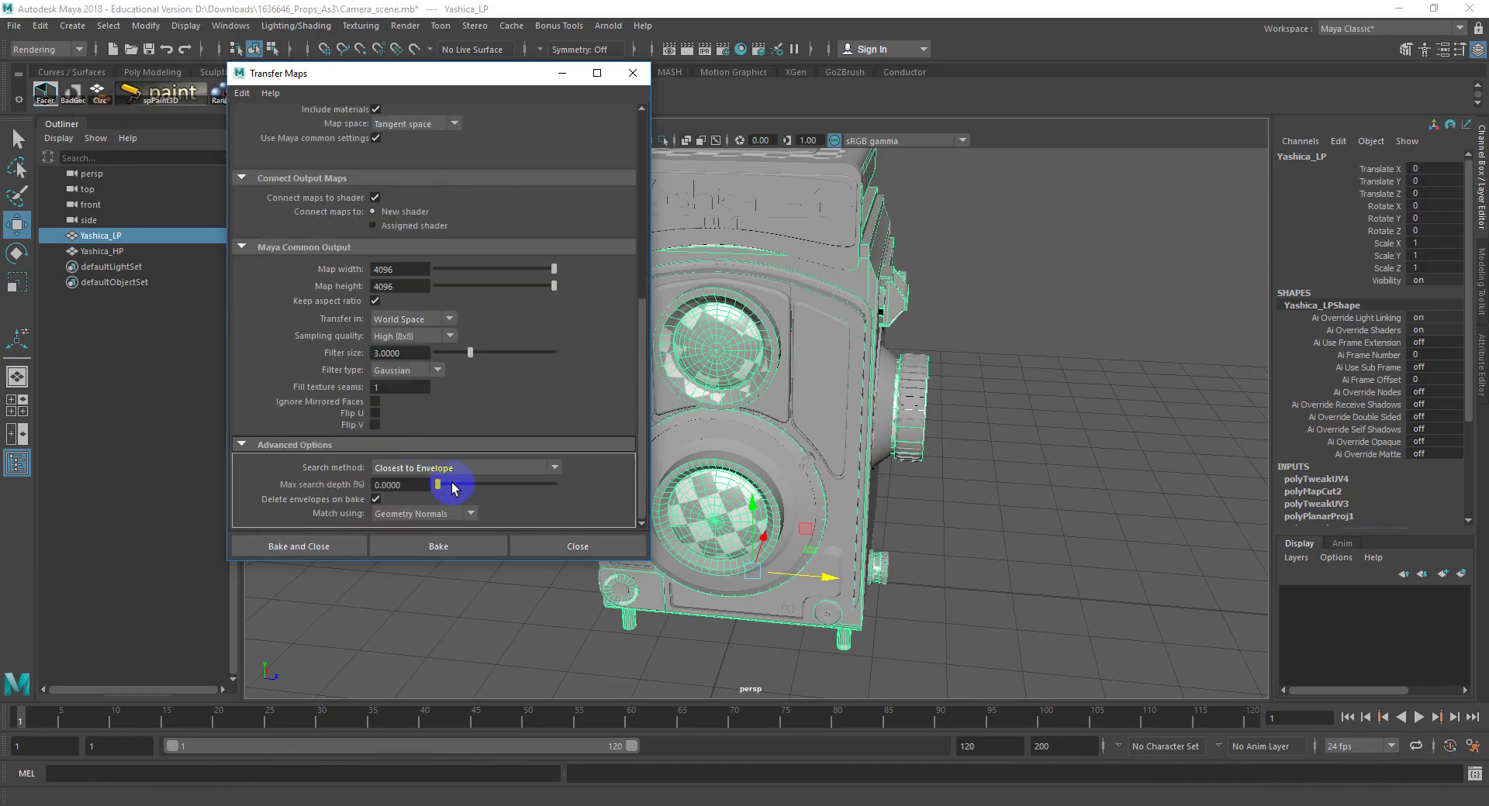
click(442, 546)
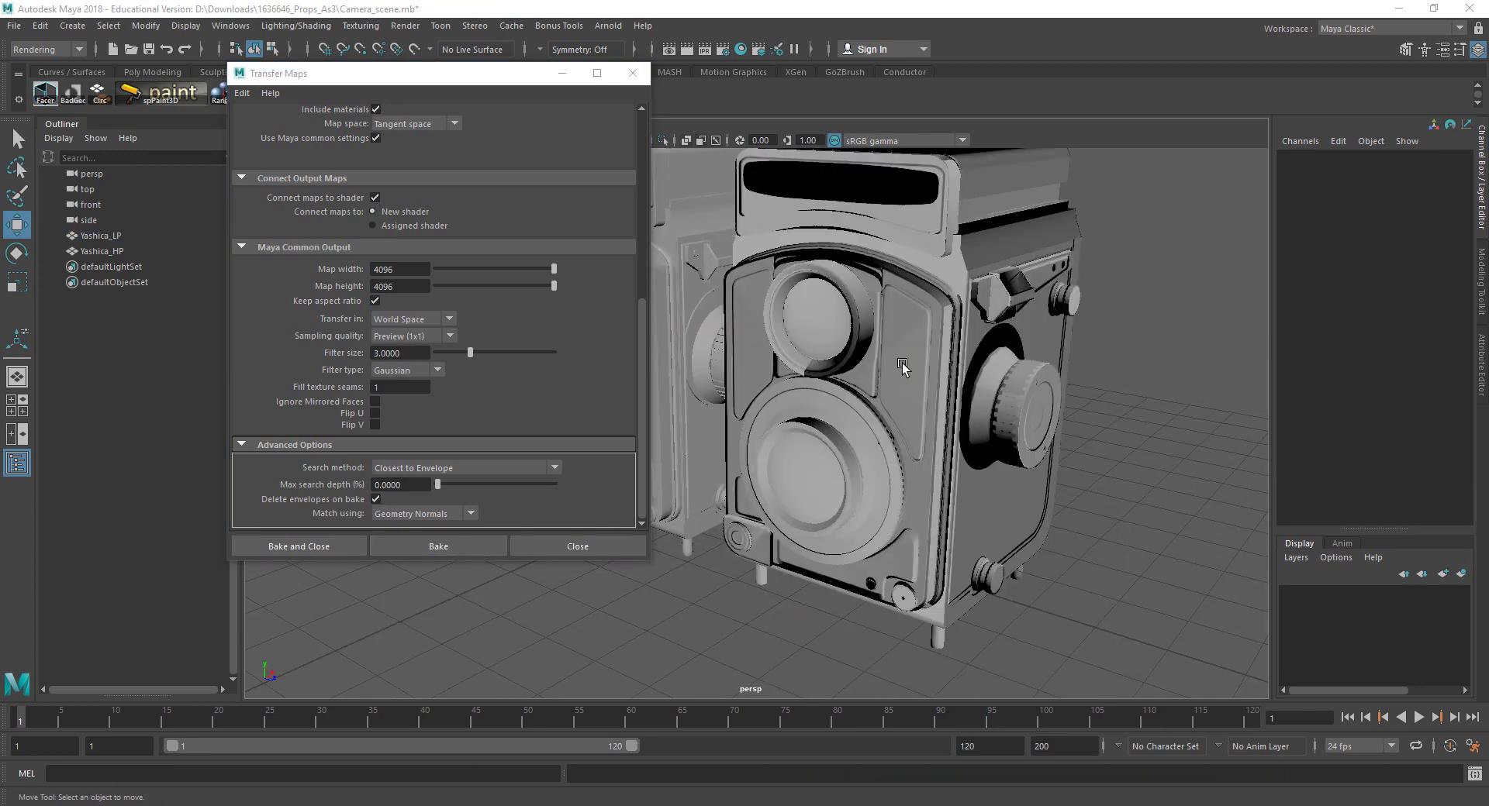
Step: Move Yashica_LP about 4.73 units along Z, beside the high-poly camera, and examine its baked surface details
alt+drag(1000, 465, 947, 371)
alt+right_drag(947, 370, 954, 397)
alt+drag(956, 394, 957, 439)
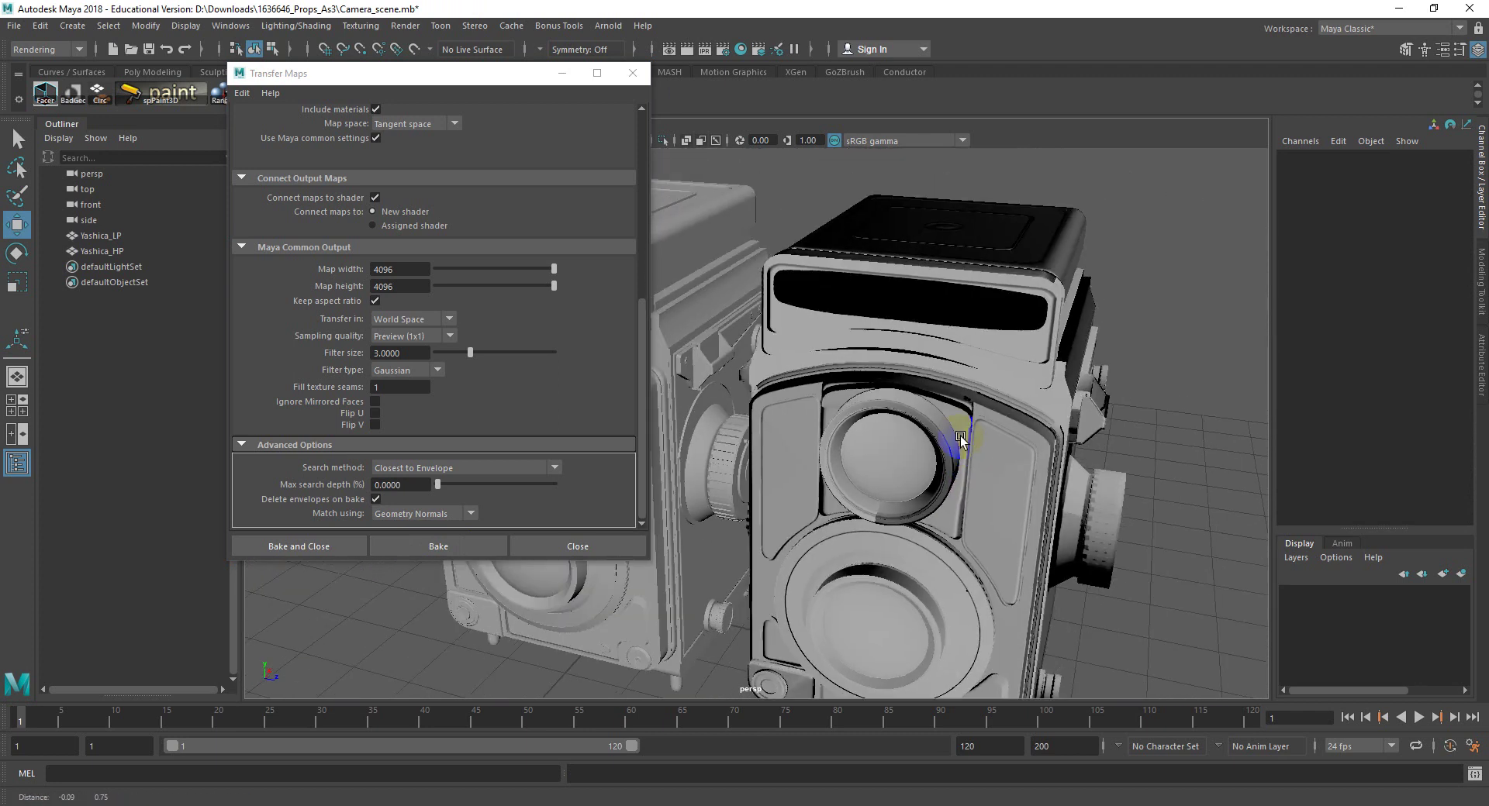
alt+right_drag(957, 440, 914, 411)
alt+drag(913, 412, 890, 416)
alt+middle_drag(889, 416, 917, 444)
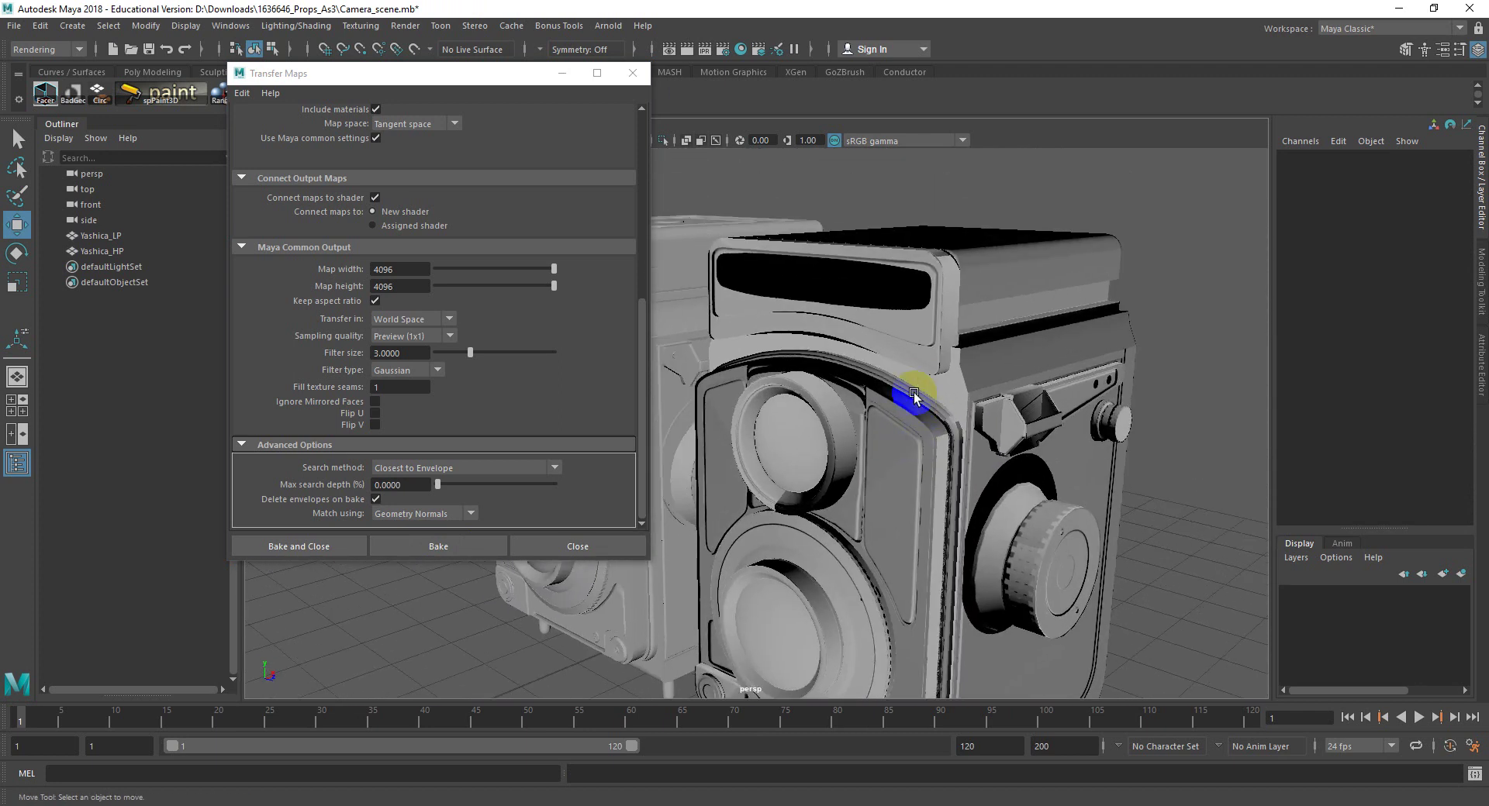
click(927, 373)
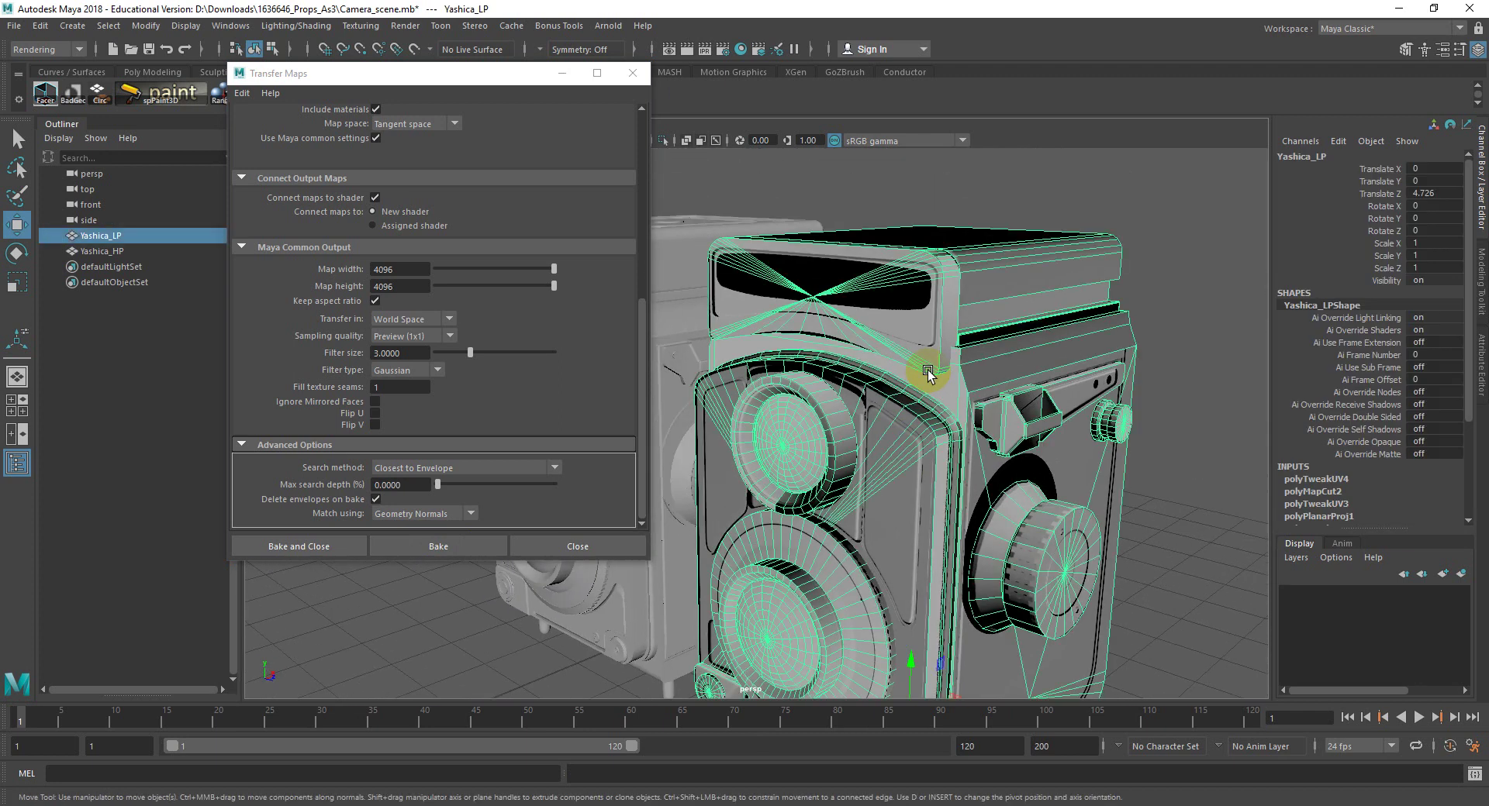
click(1170, 325)
scroll(1046, 336, up, 8)
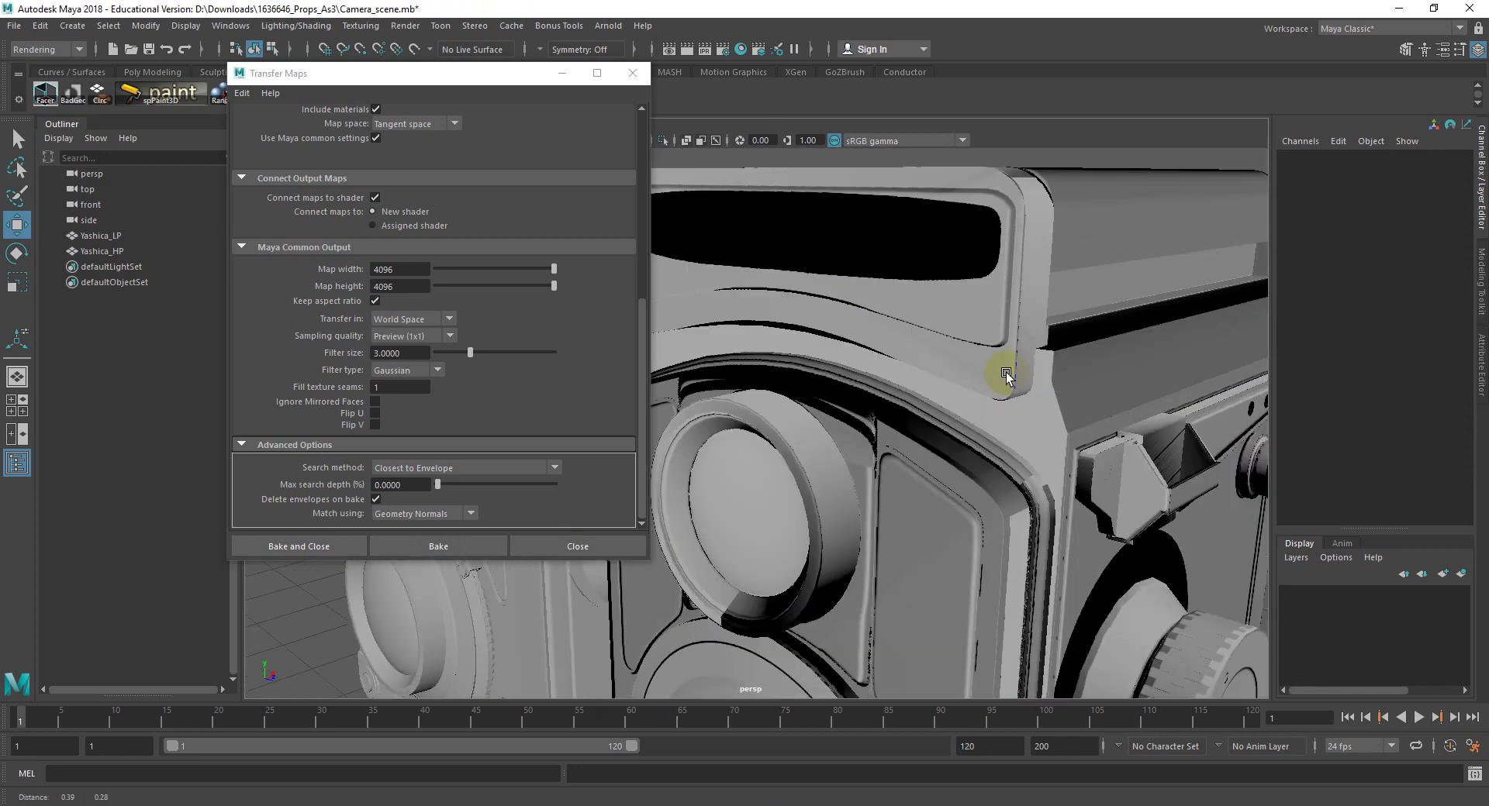
Step: Open the attributes of Yashica_LP and delete the mesh's construction history
click(1040, 319)
scroll(1153, 342, down, 6)
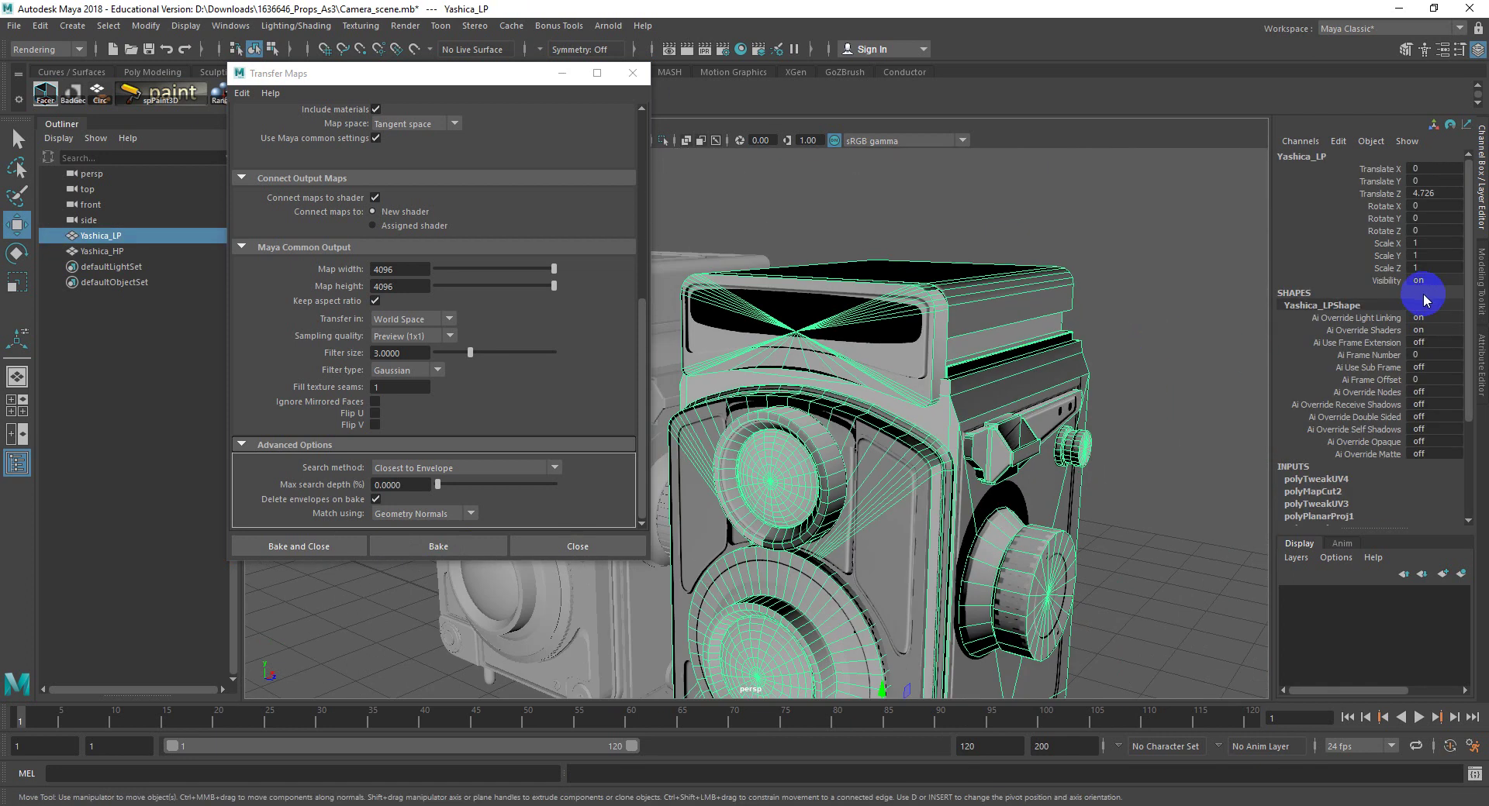
click(1481, 371)
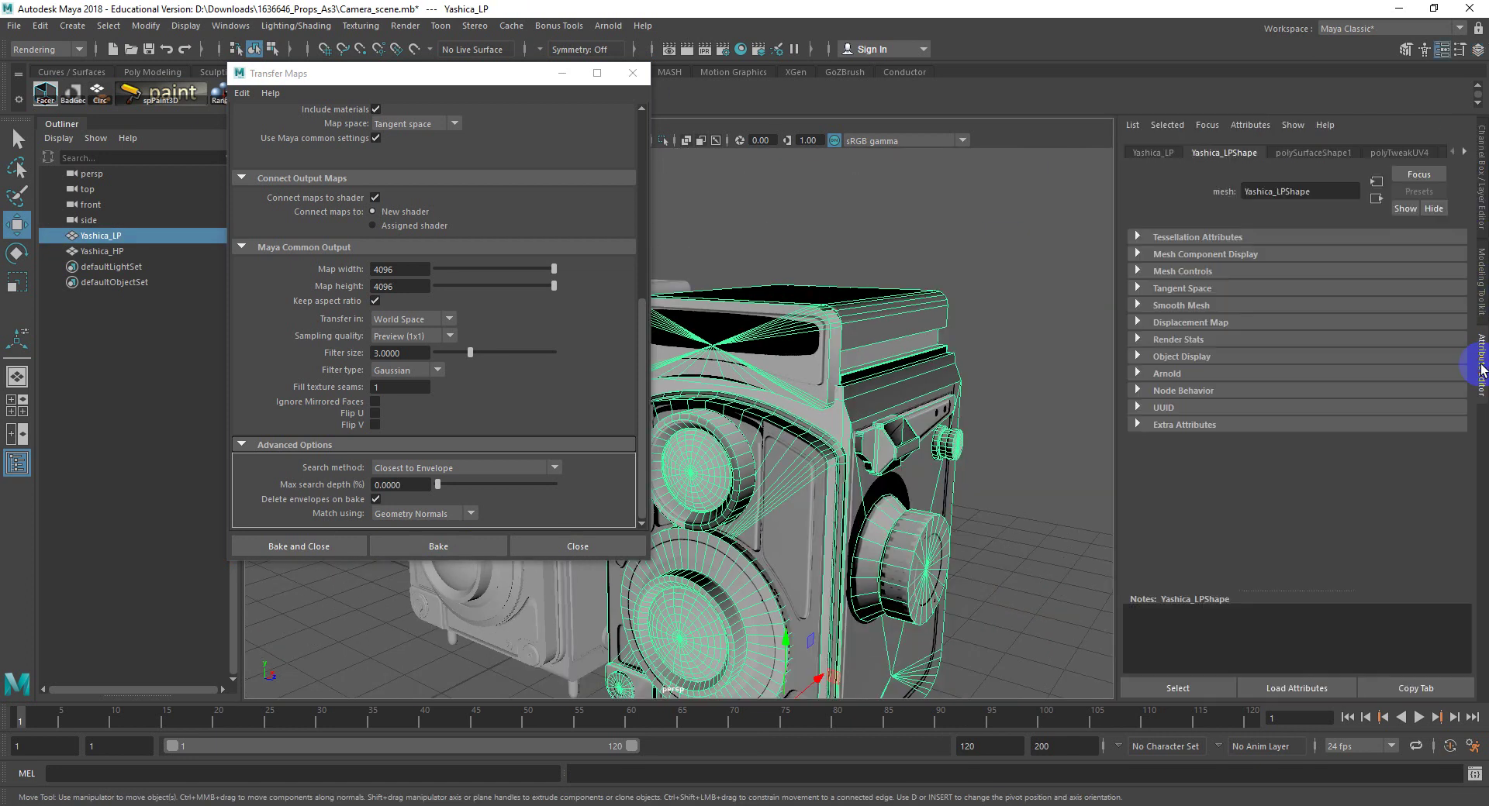
click(1408, 154)
scroll(1415, 159, down, 2)
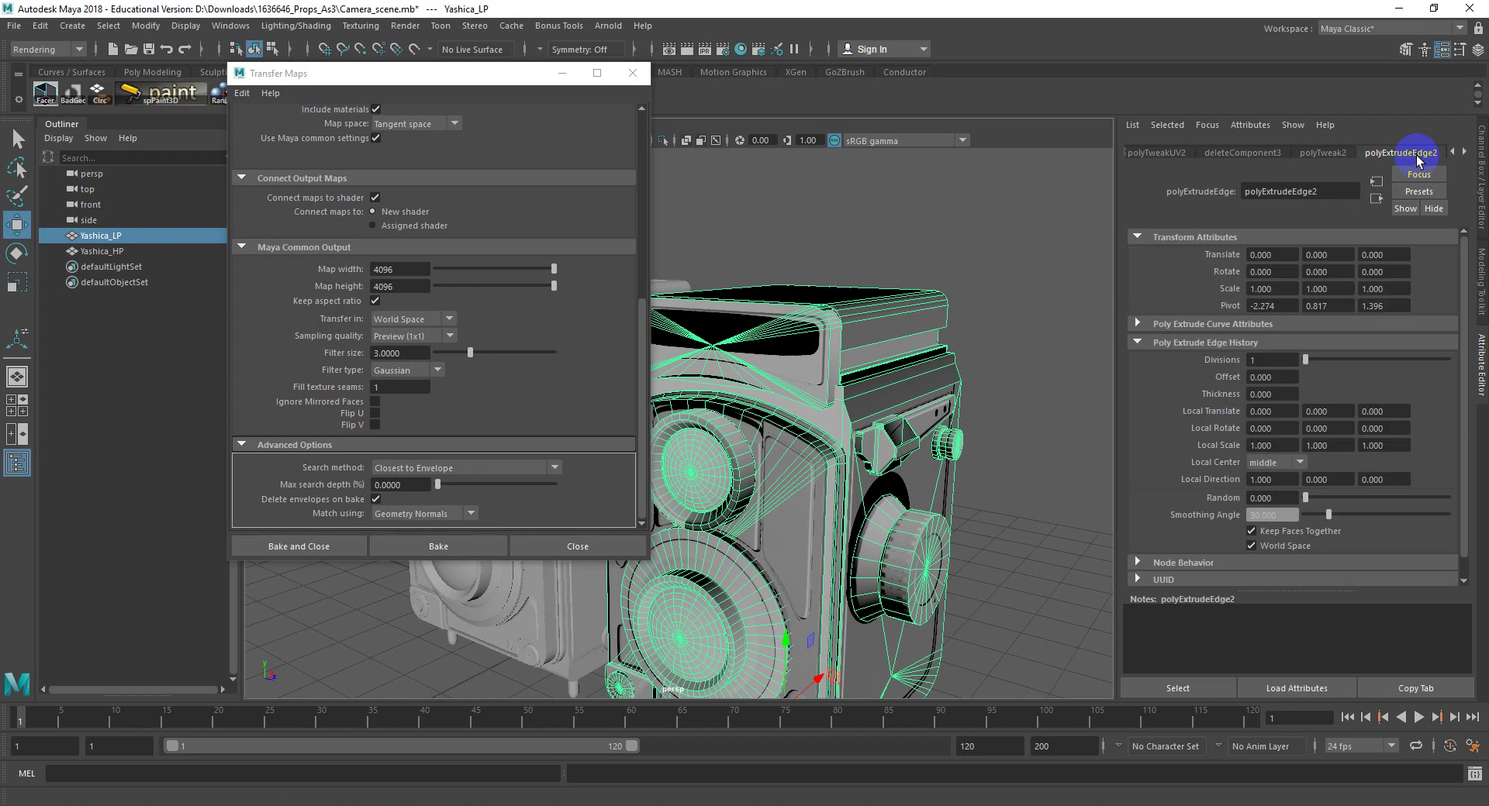
key(alt+shift+d)
Step: Change the type of Yashica_LP's lambert14 material to Blinn
click(1303, 155)
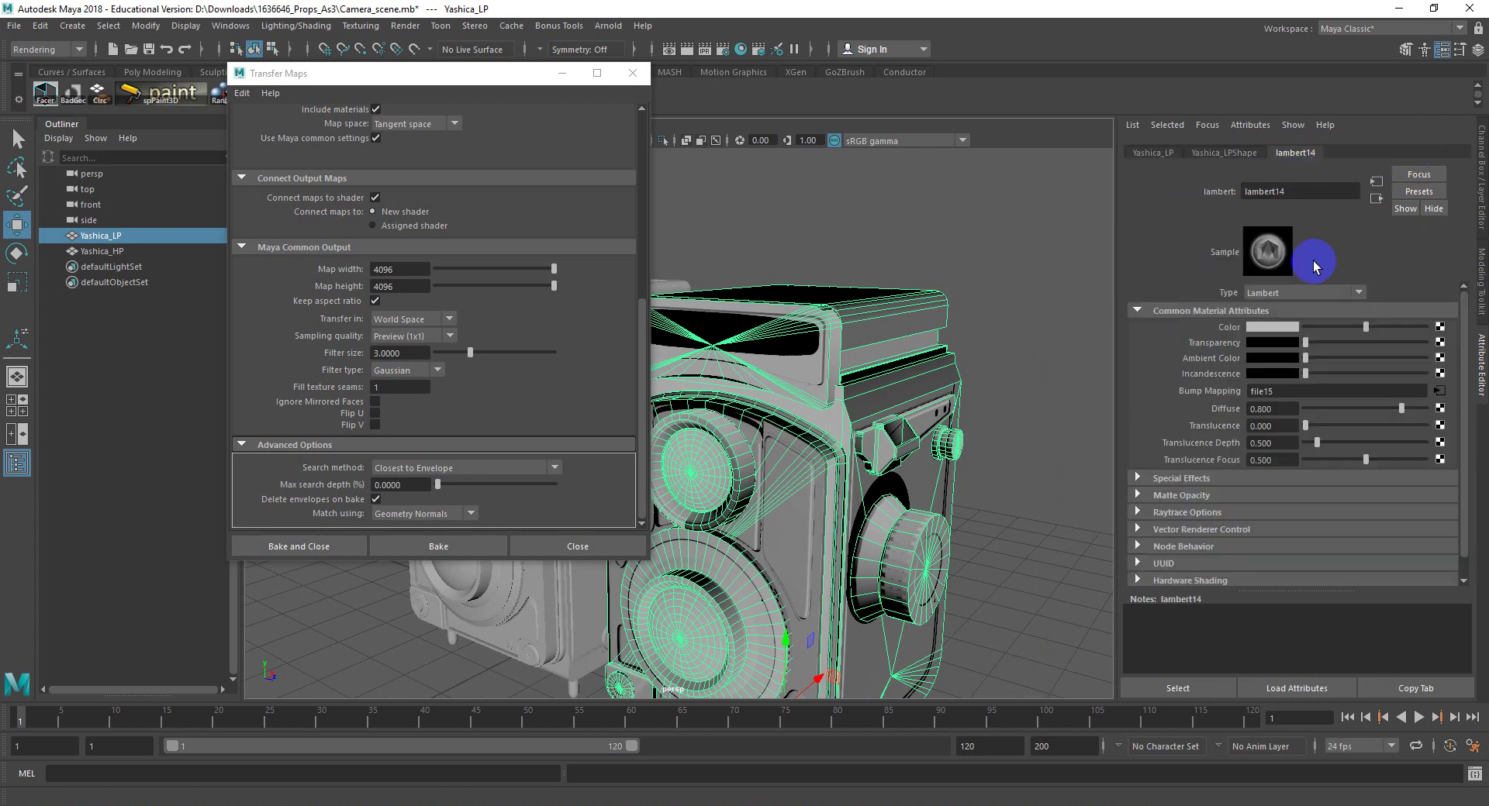
click(1299, 291)
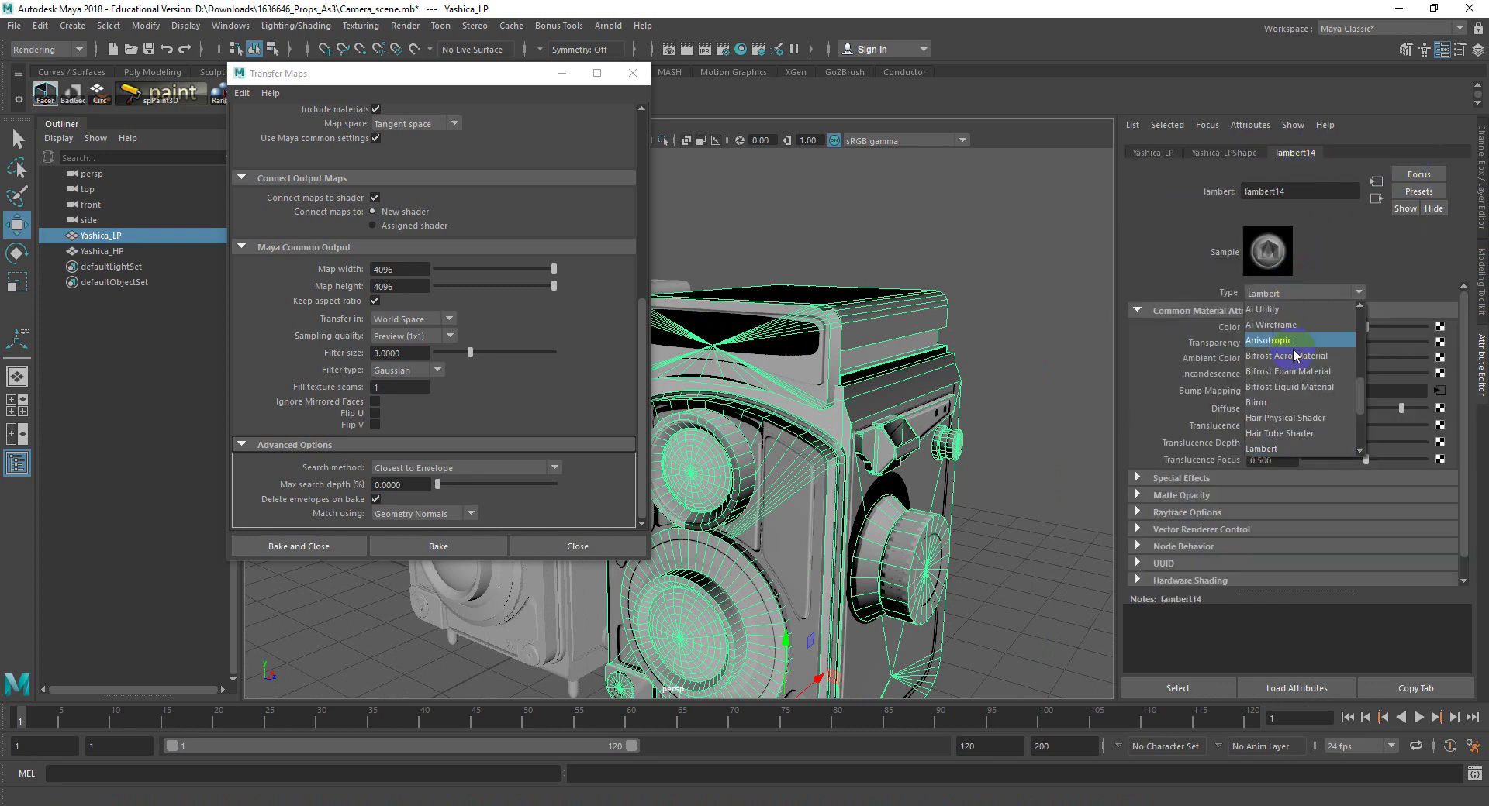
click(1278, 401)
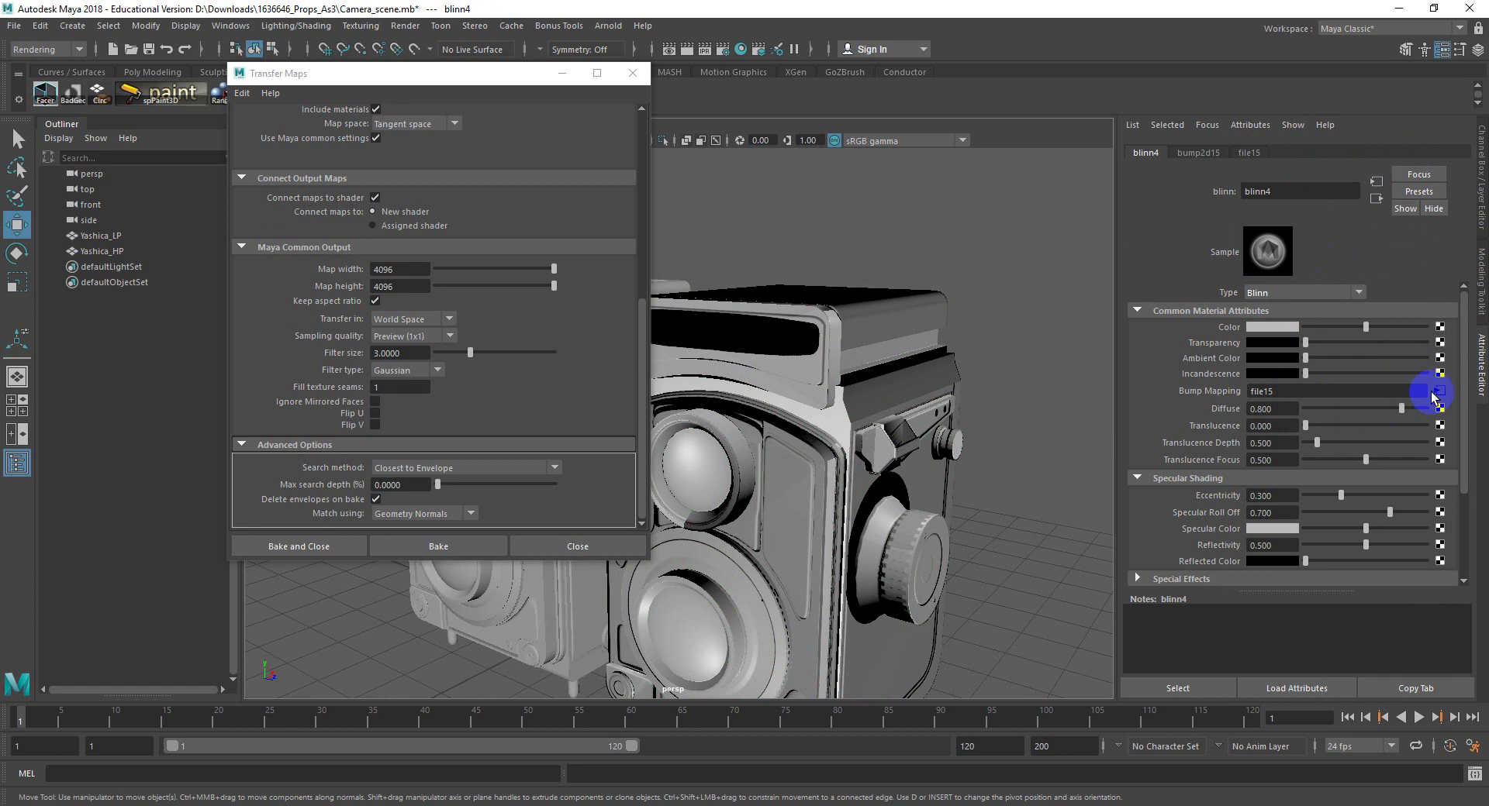
Step: Change the color space of the file15 normal map texture in the Blinn's bump mapping and check the shading
click(1439, 393)
click(1279, 484)
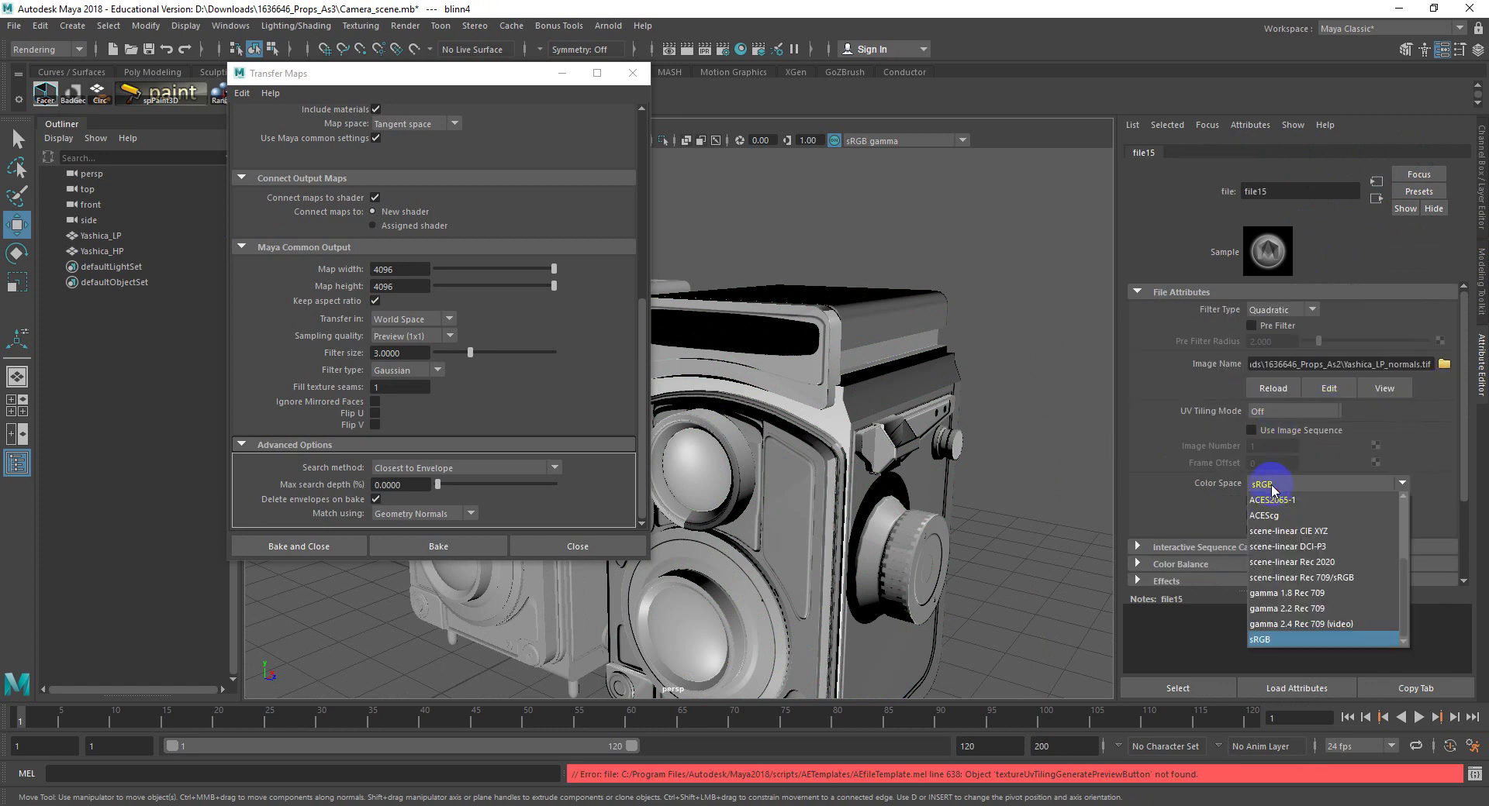
click(1279, 593)
alt+drag(1008, 419, 1018, 337)
alt+middle_drag(1017, 334, 993, 324)
click(1054, 376)
alt+drag(1051, 378, 1025, 383)
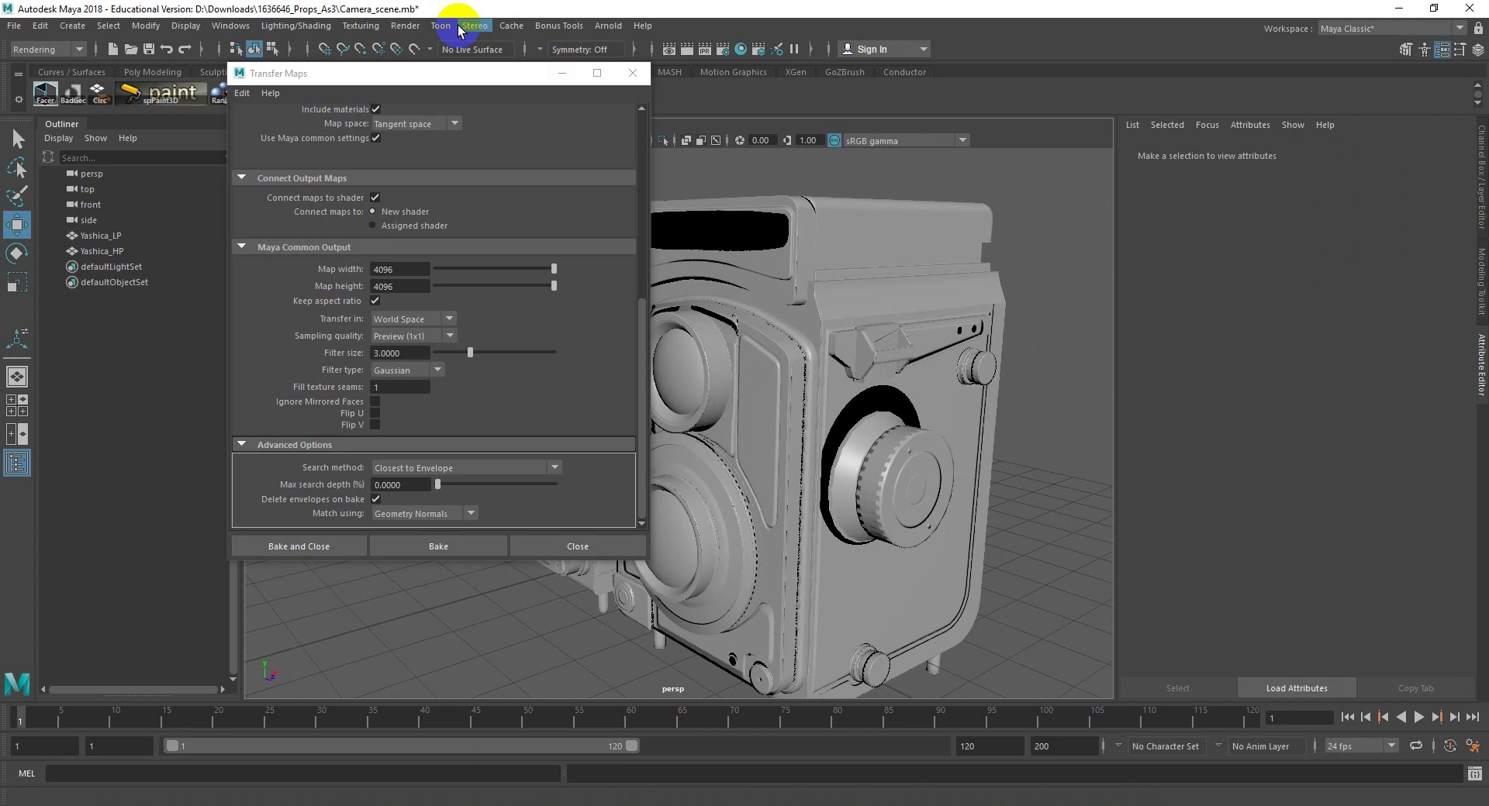
Step: Move the Transfer Maps window aside and compare the detail of Yashica_HP with the baked Yashica_LP from several angles
drag(457, 76, 212, 278)
alt+drag(512, 316, 868, 430)
click(719, 354)
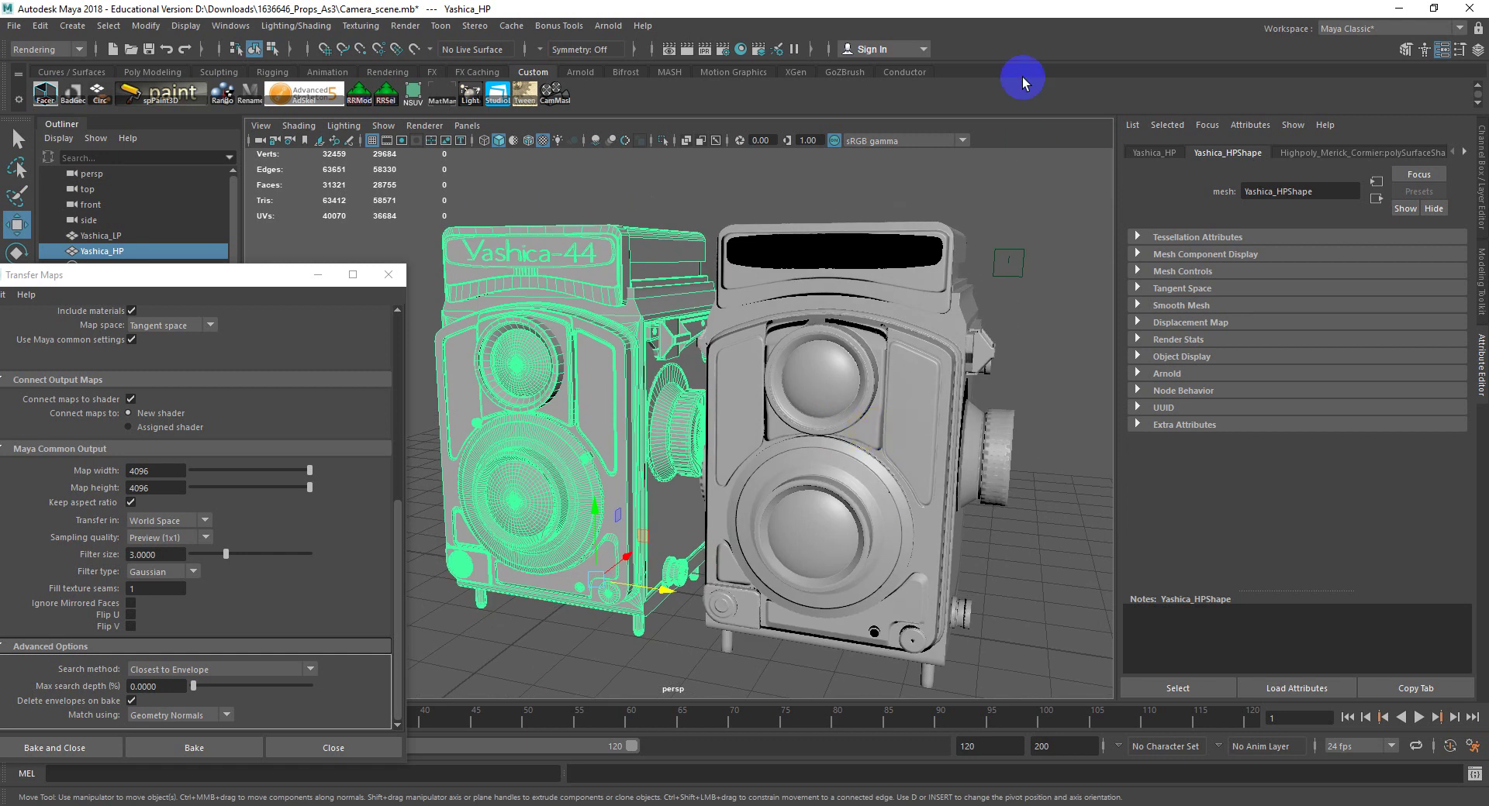
alt+drag(979, 276, 928, 333)
alt+middle_drag(967, 286, 696, 242)
alt+drag(695, 244, 915, 293)
click(978, 264)
click(1016, 230)
alt+drag(918, 450, 807, 322)
scroll(861, 347, up, 5)
scroll(853, 347, down, 5)
Step: Select Yashica_LP, review the sampling quality options without changing them, and close the Transfer Maps window
drag(240, 287, 318, 205)
click(780, 321)
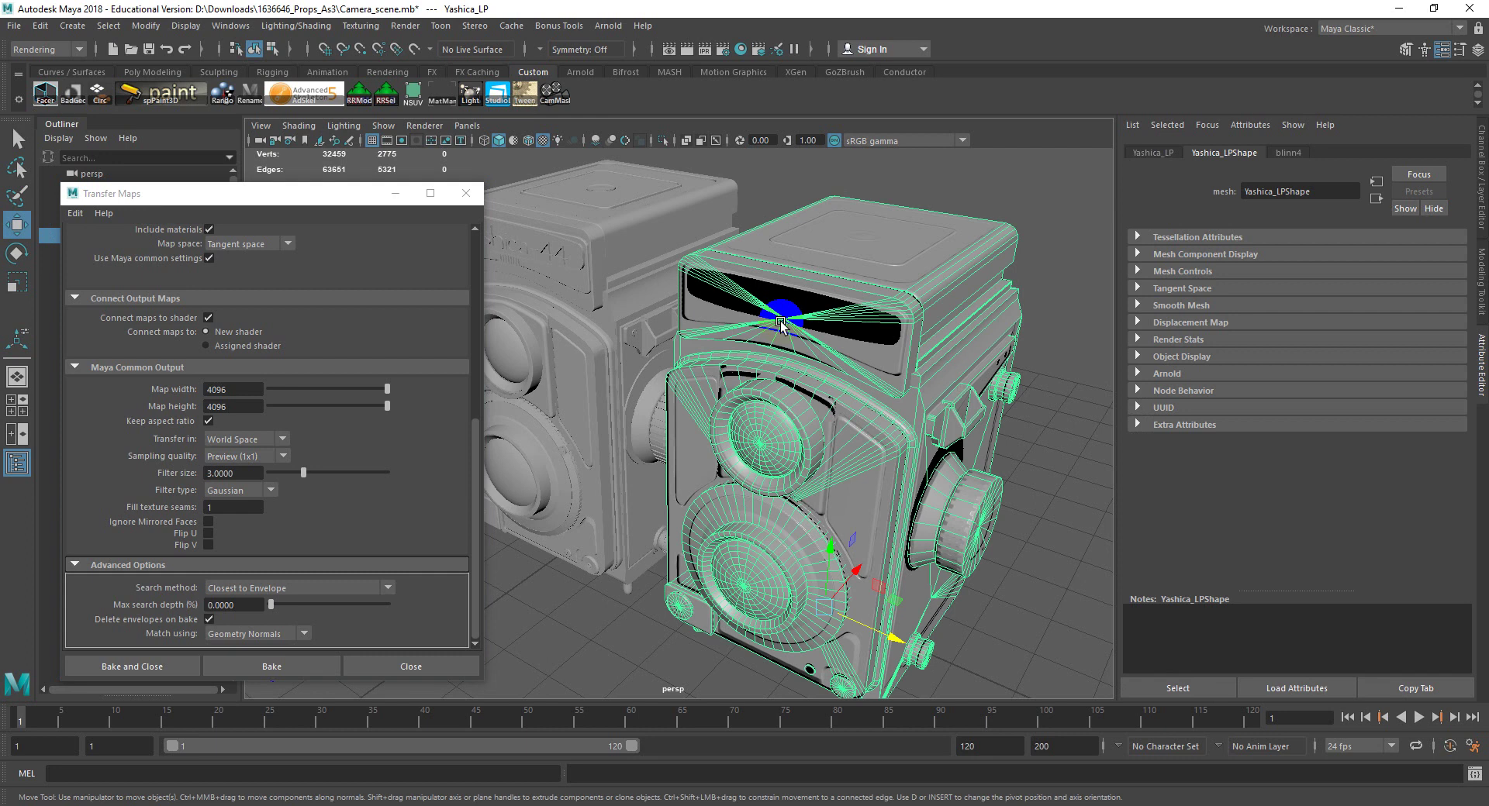
click(244, 457)
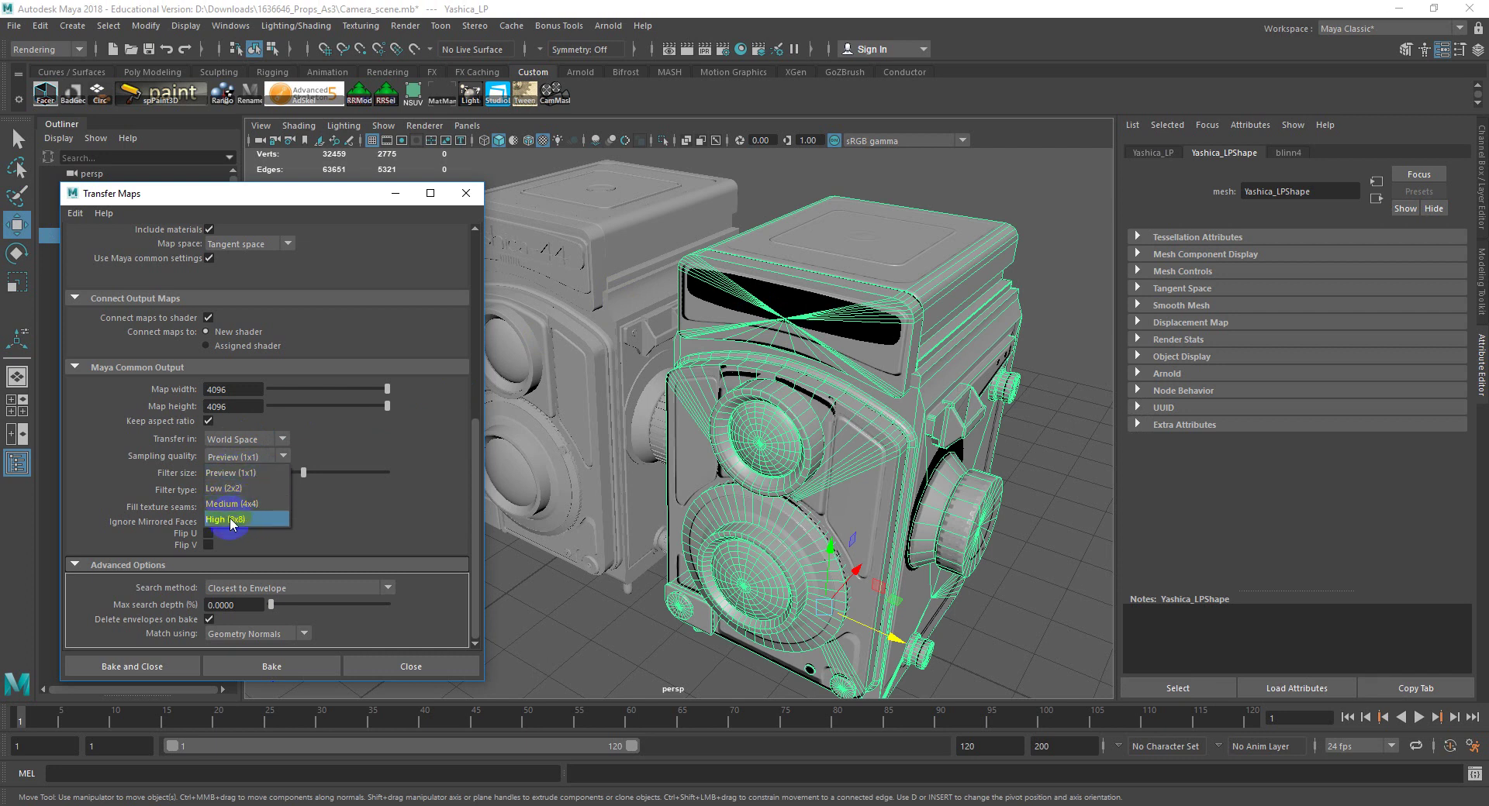
click(309, 521)
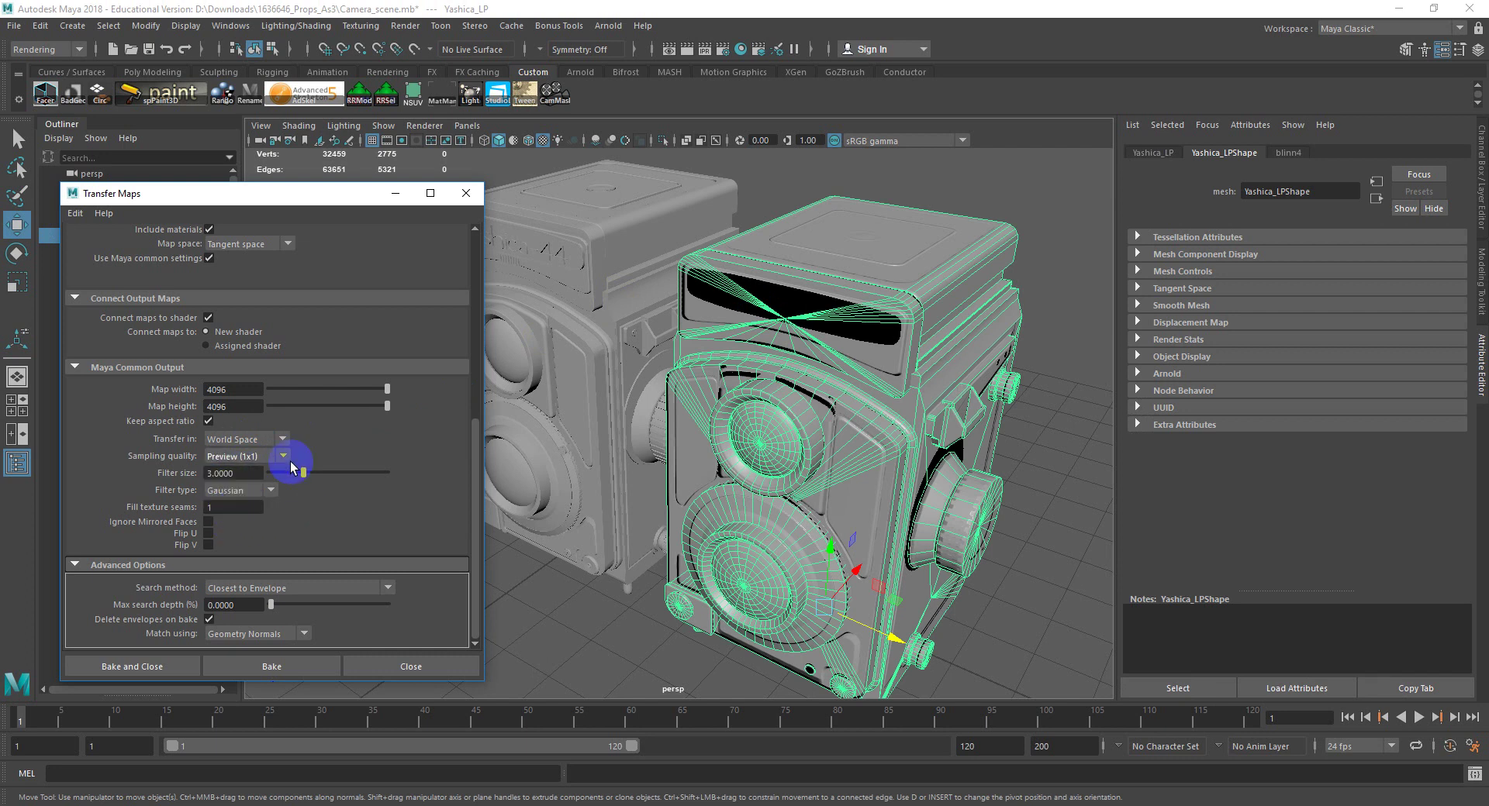
click(467, 194)
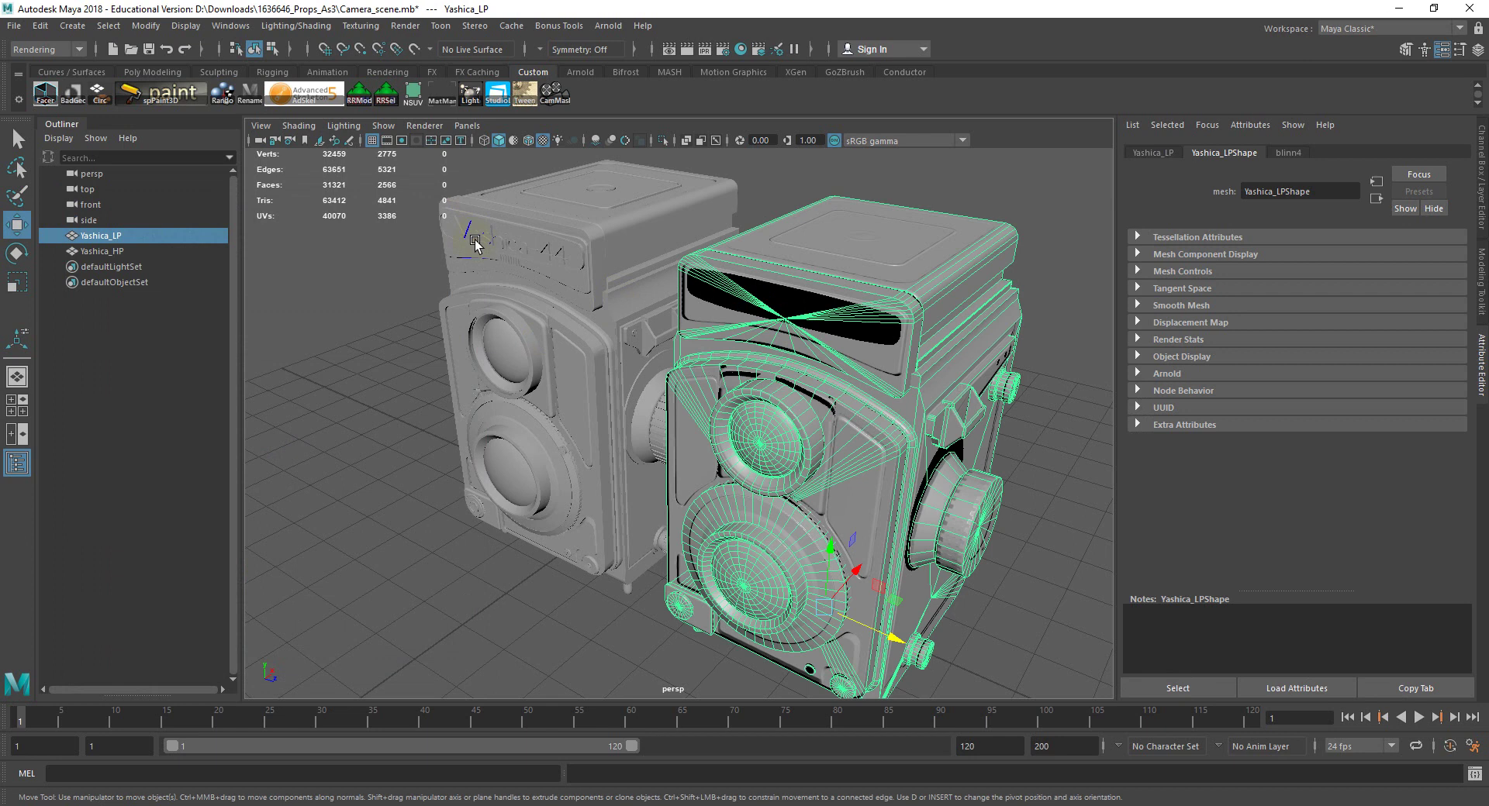